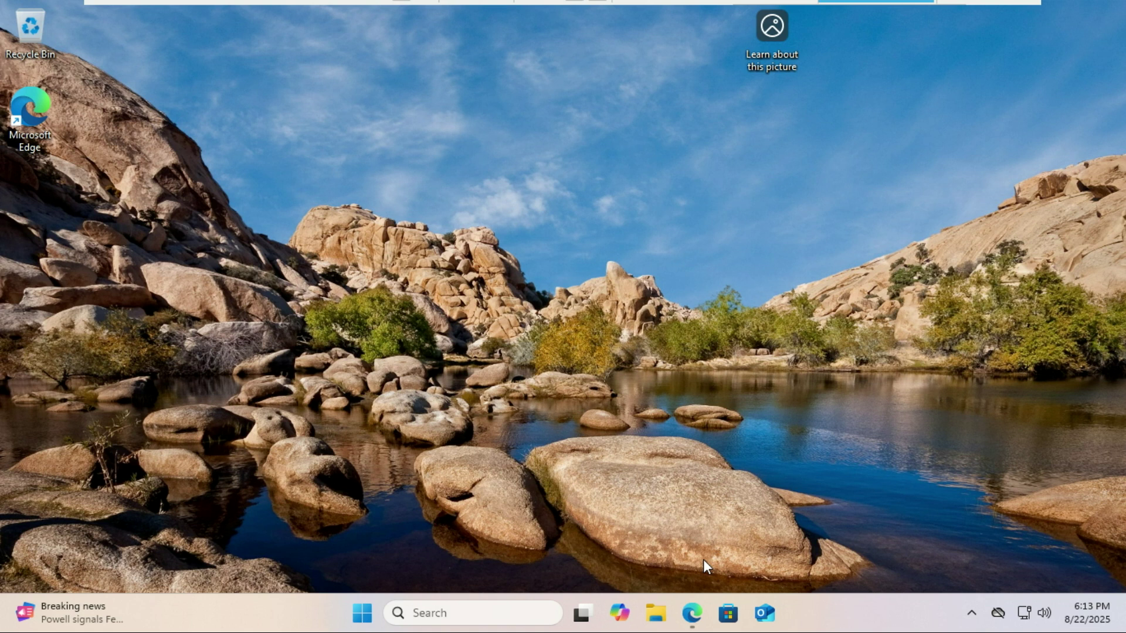
Step: Open Disk Management via a 'disk' search and maximise its window
left_click(464, 610)
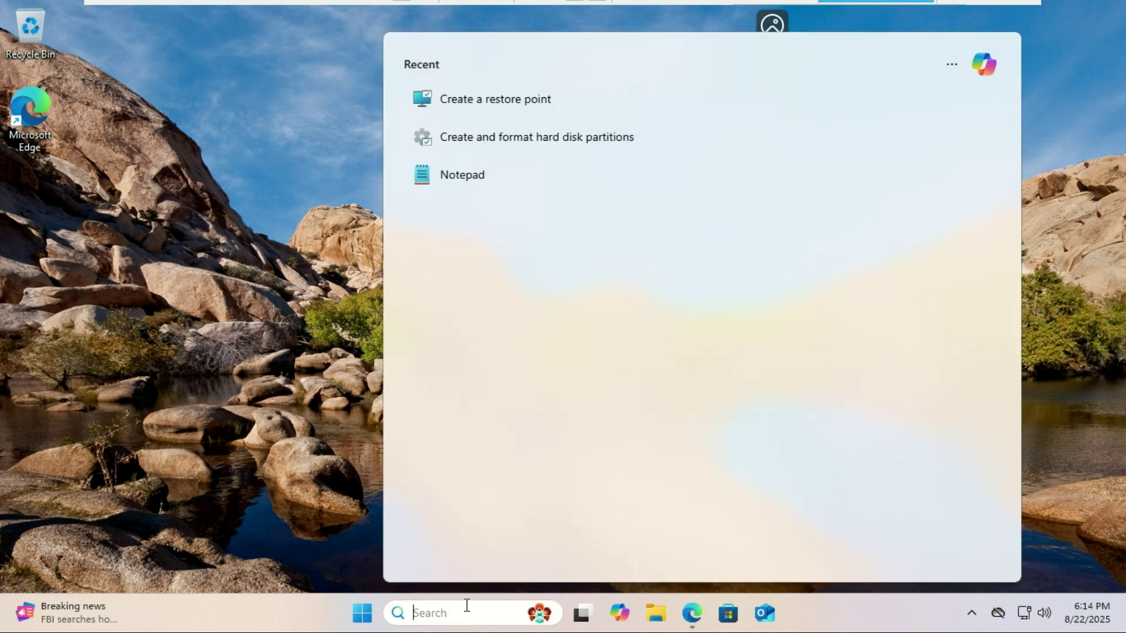
type("disk")
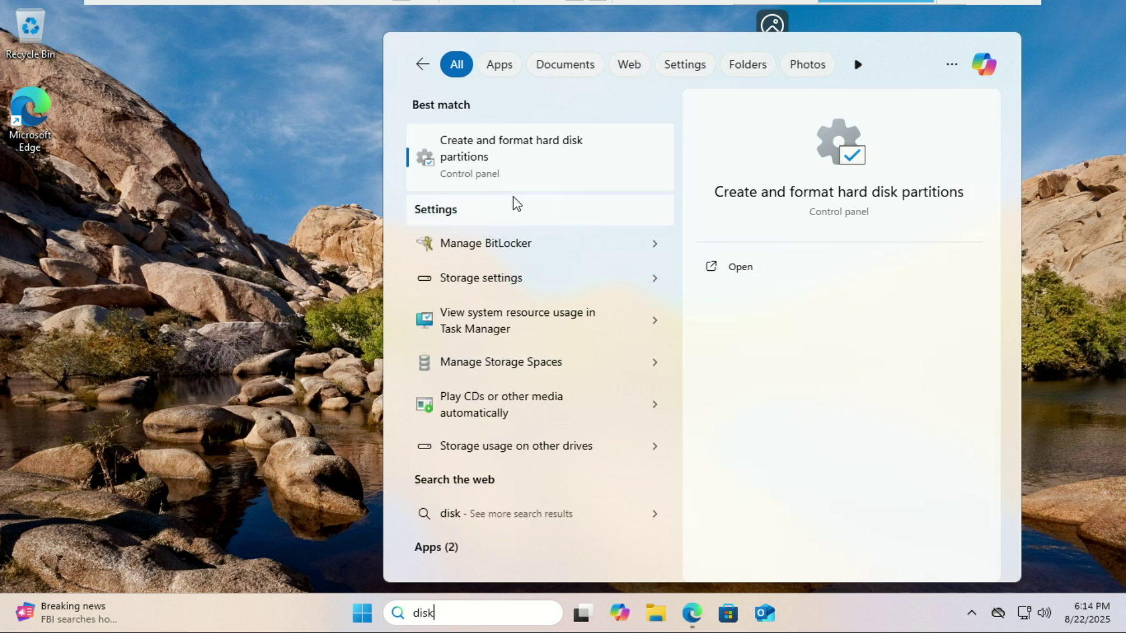
left_click(509, 171)
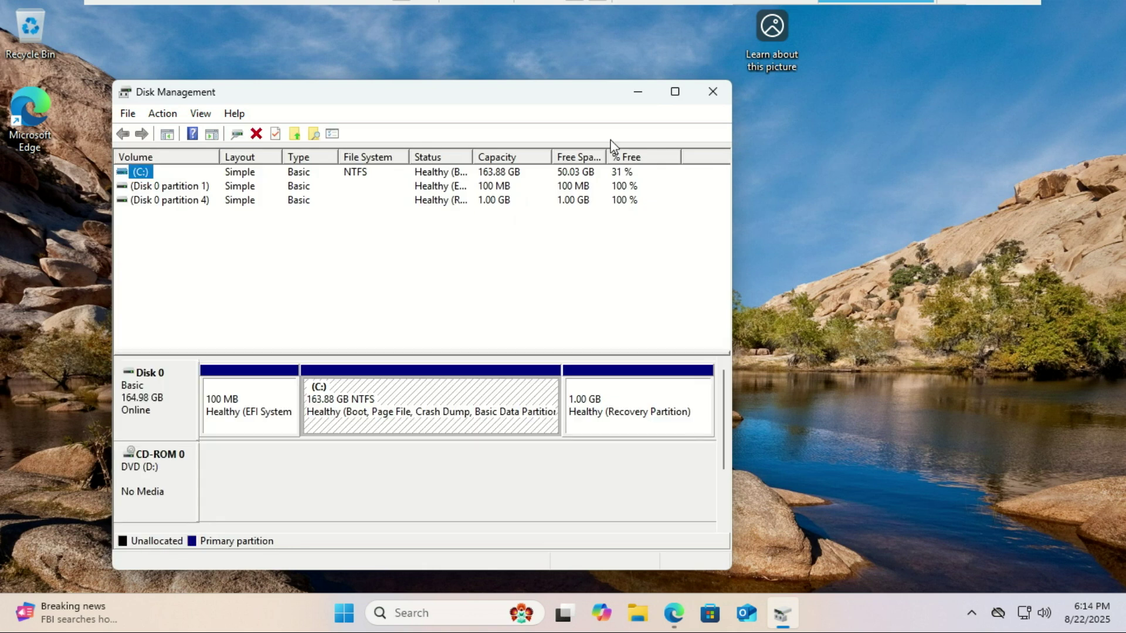
left_click(673, 94)
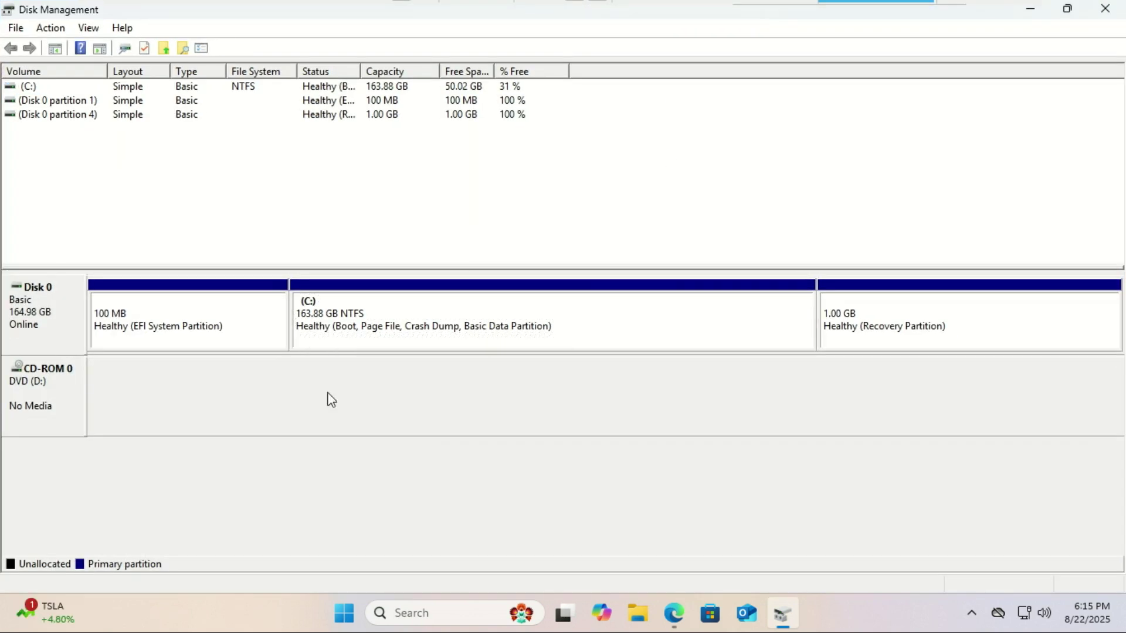
Step: Shrink the C: partition by 8000 MB
right_click(644, 327)
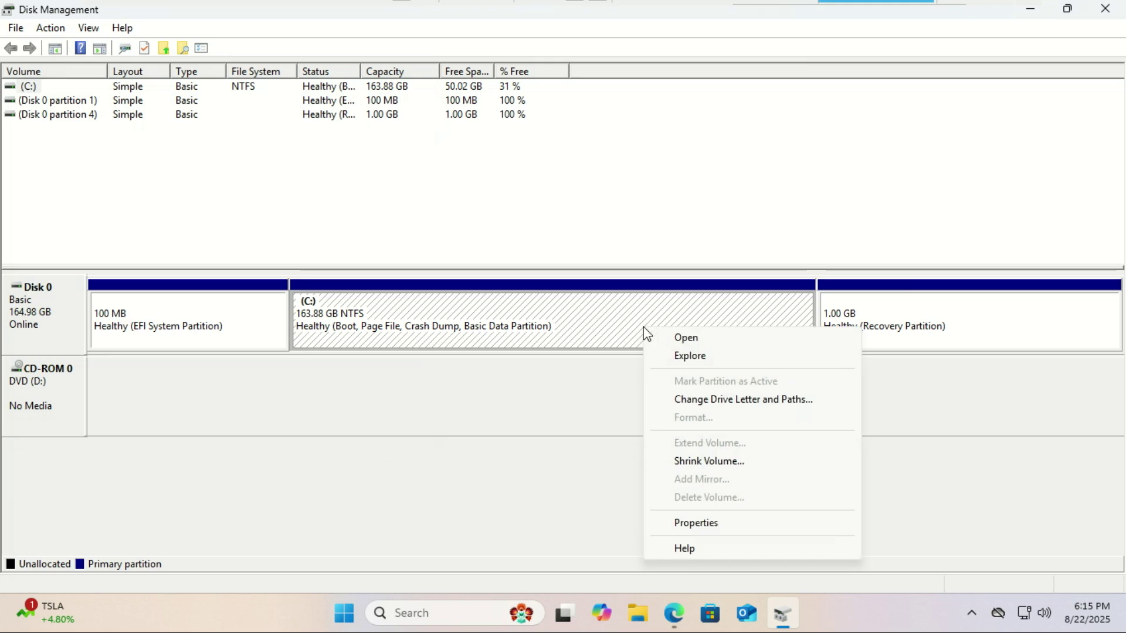
left_click(704, 461)
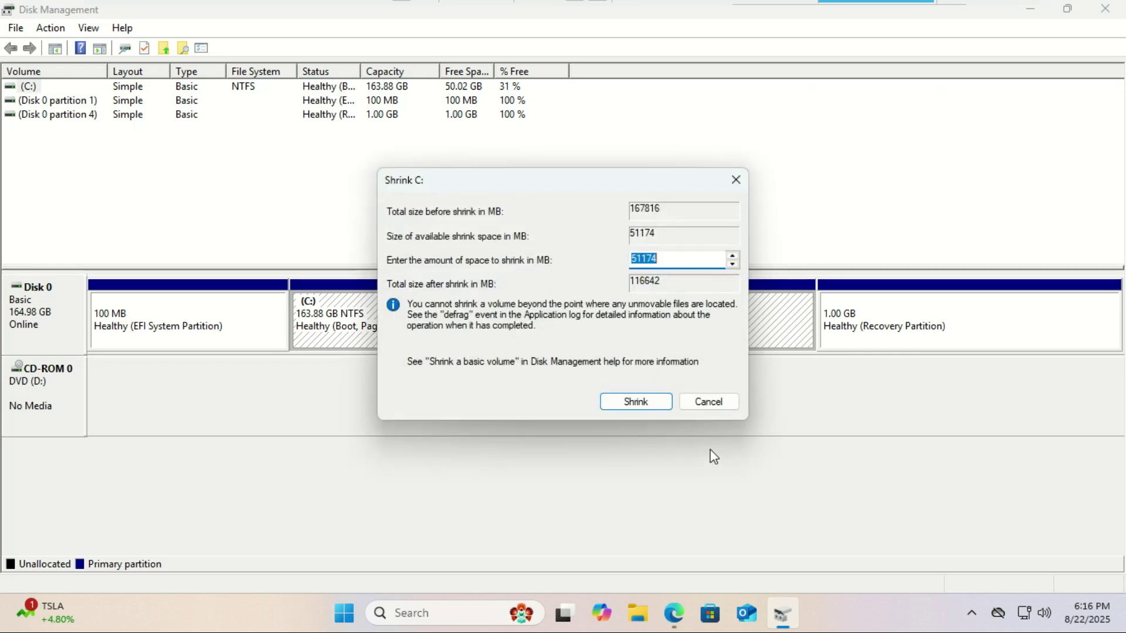
type("8000")
left_click(639, 403)
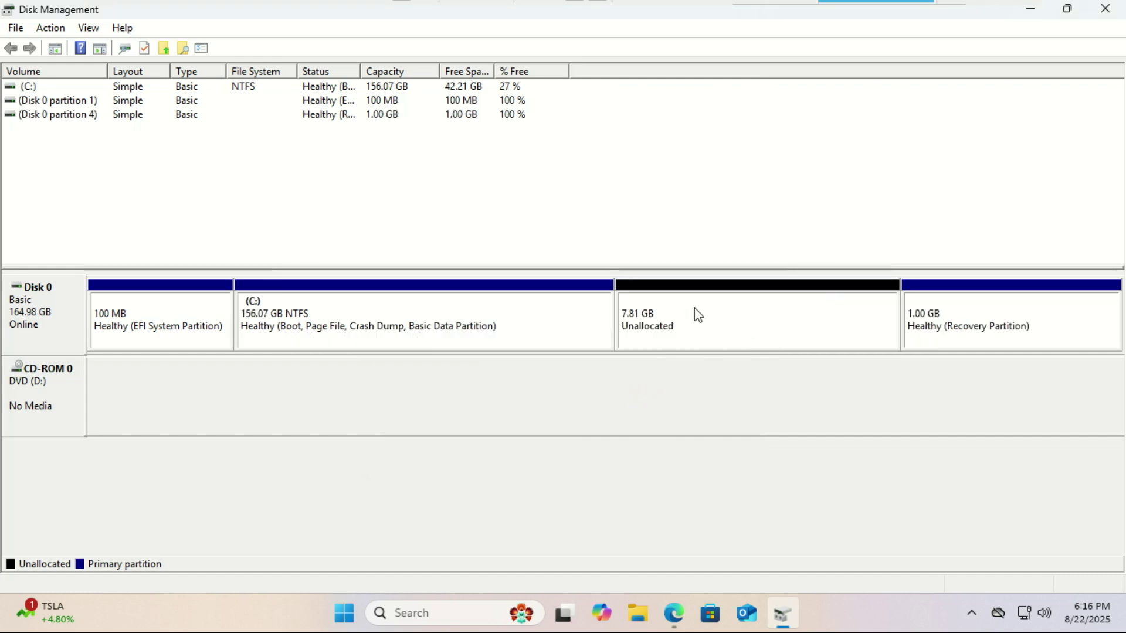
Step: Start a New Simple Volume on the unallocated space, keeping 8000 MB and drive letter F
right_click(690, 315)
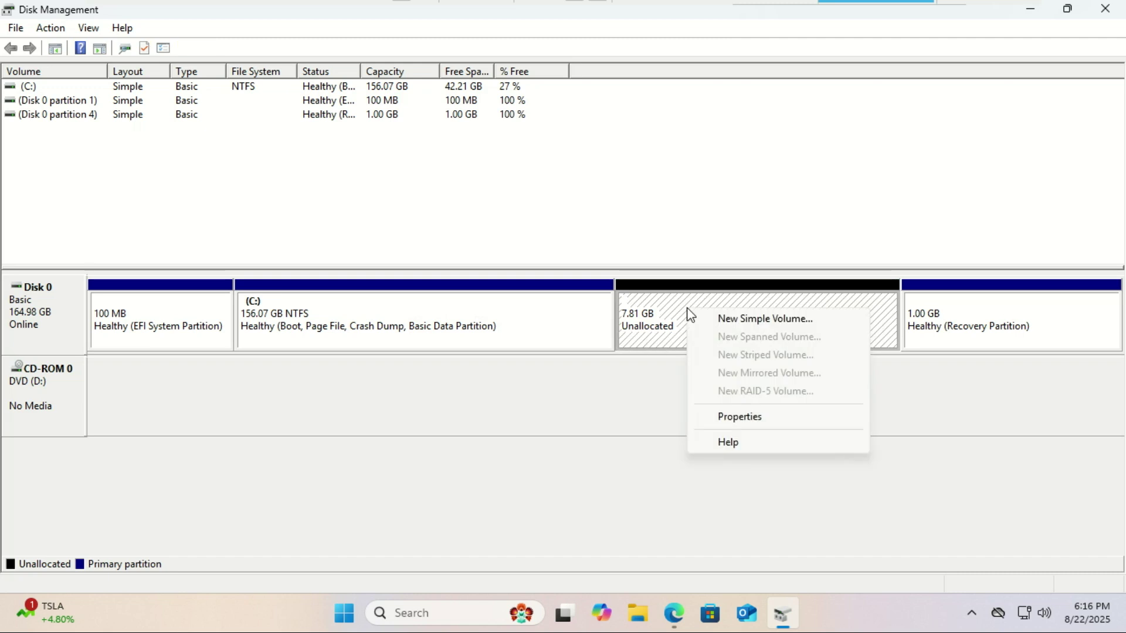
left_click(746, 323)
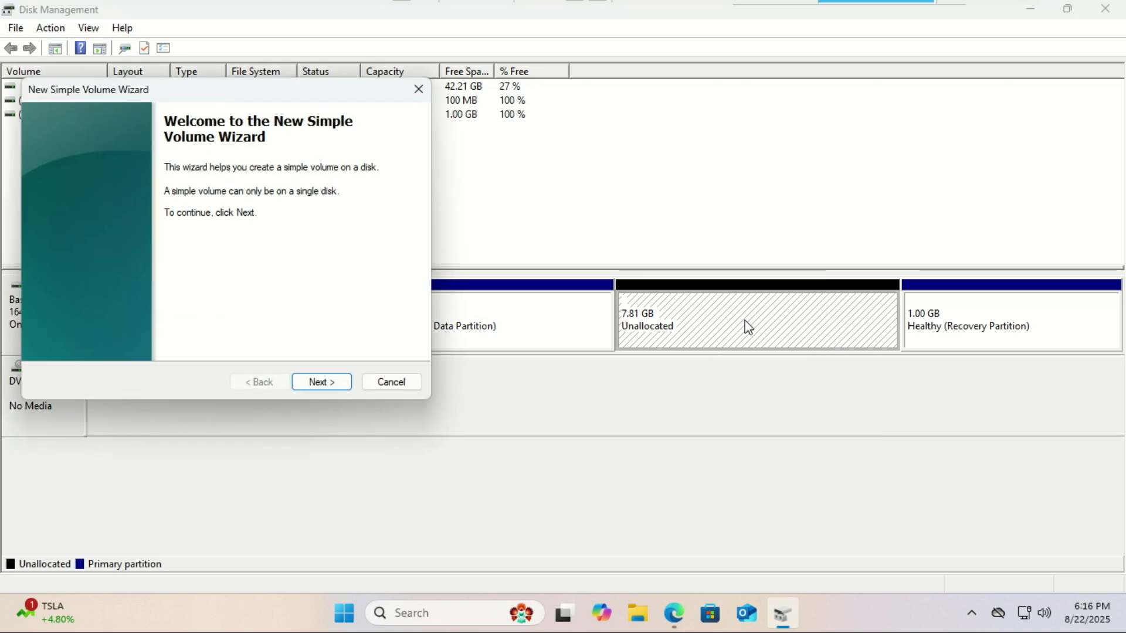
left_click(334, 378)
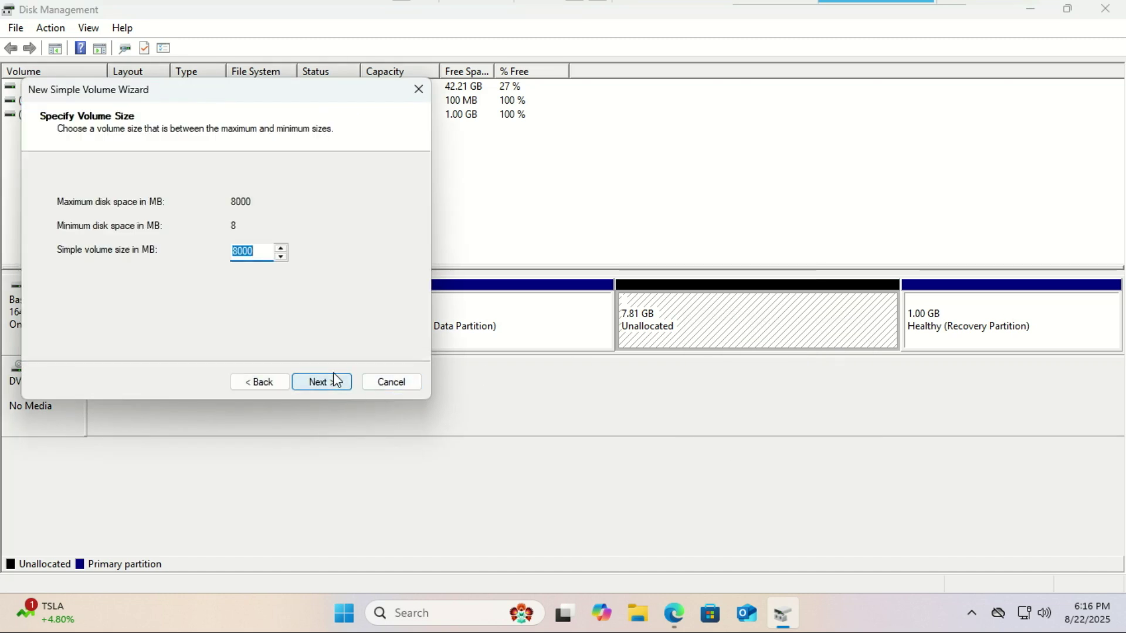
left_click(334, 375)
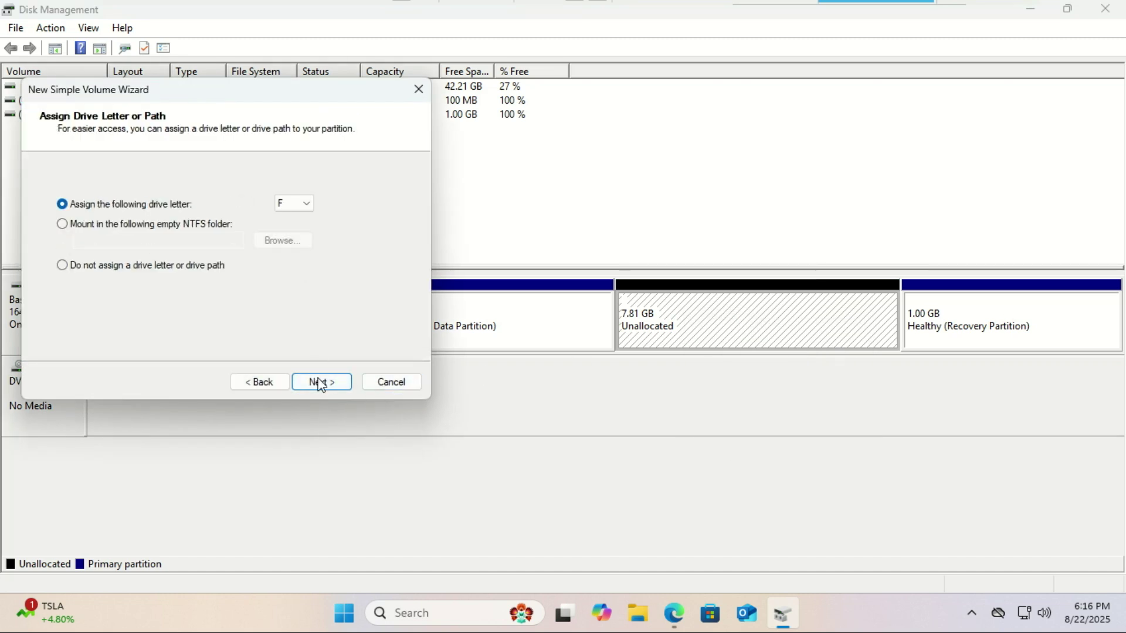
left_click(318, 382)
Step: Format the new volume as FAT32 labelled 'Flash' and finish the wizard
left_click(306, 240)
left_click(302, 254)
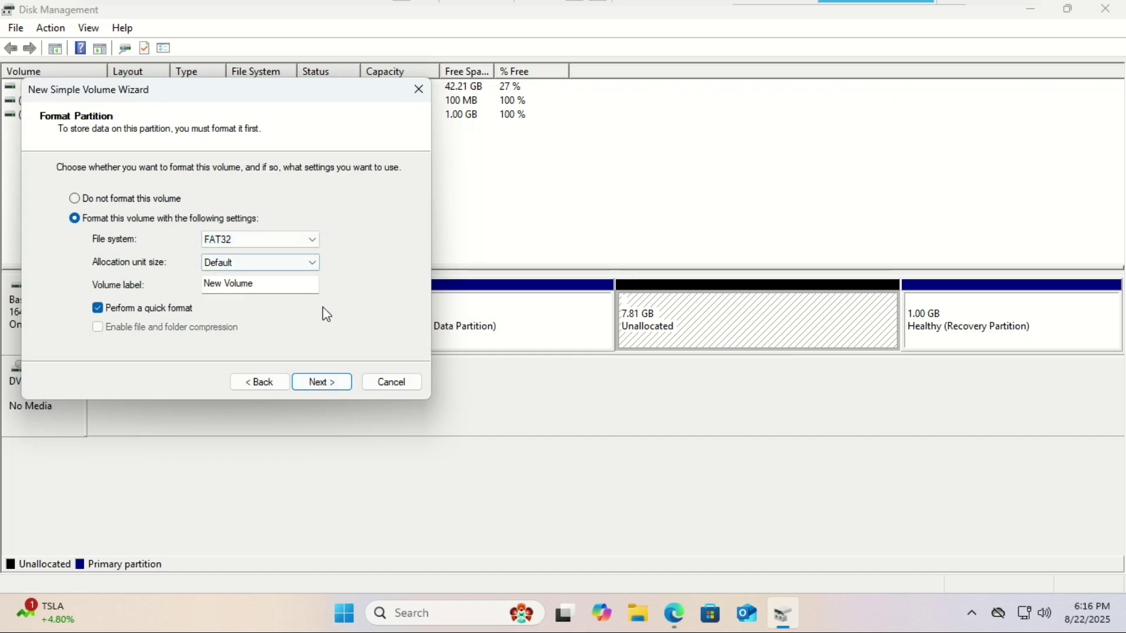
left_click_drag(260, 283, 177, 284)
type("Flash")
left_click(321, 382)
left_click(322, 382)
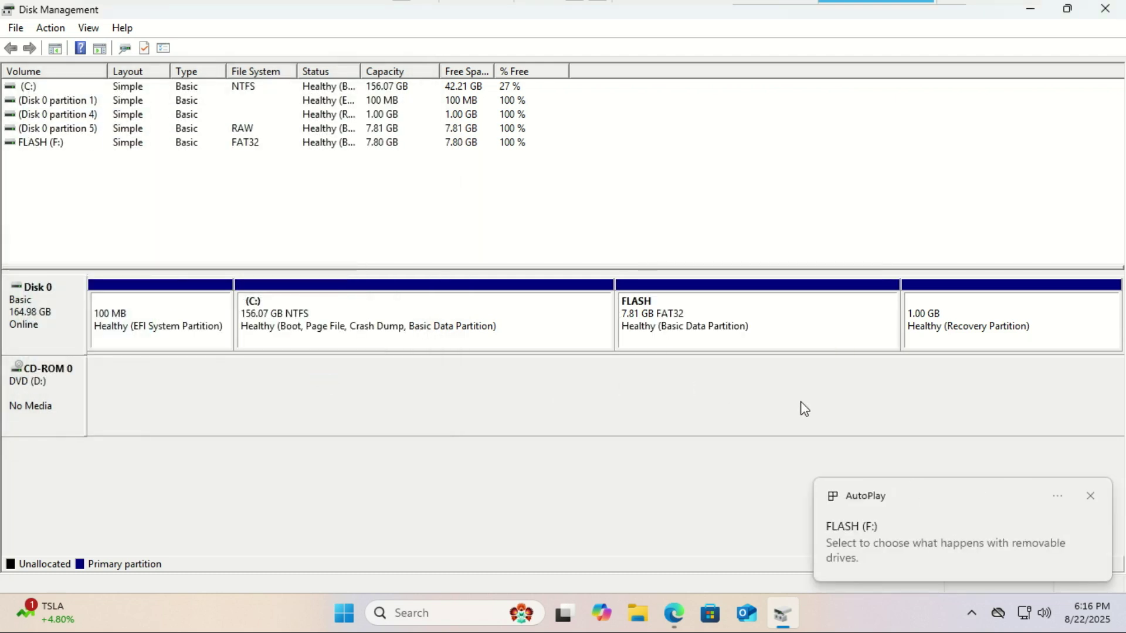
Step: Shrink C: again by the full 43174 MB available
right_click(482, 326)
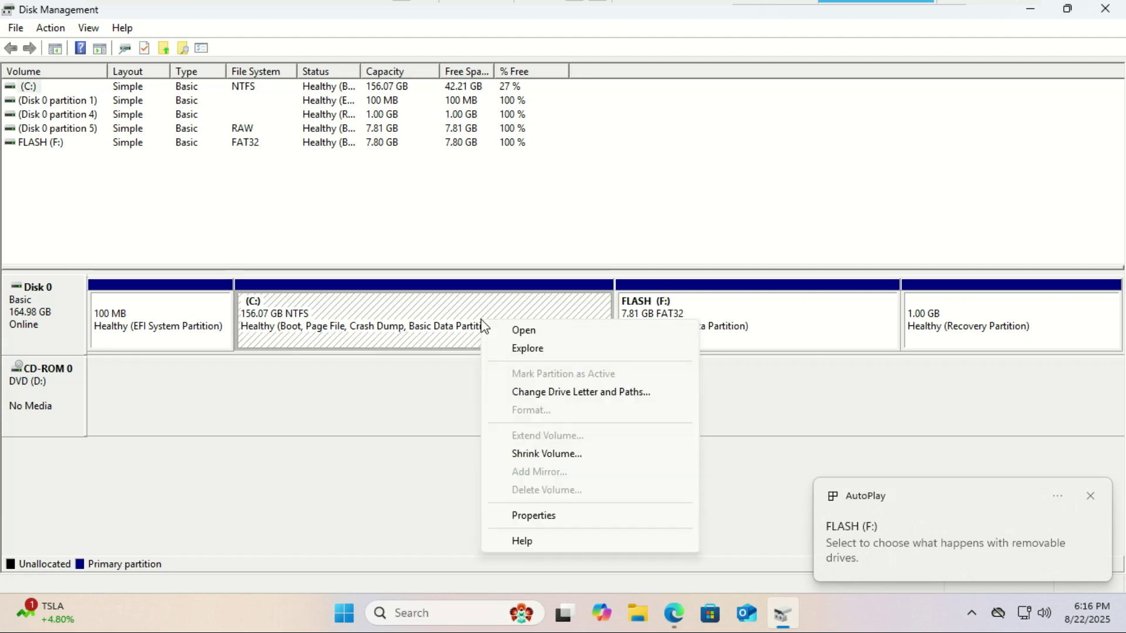
left_click(574, 454)
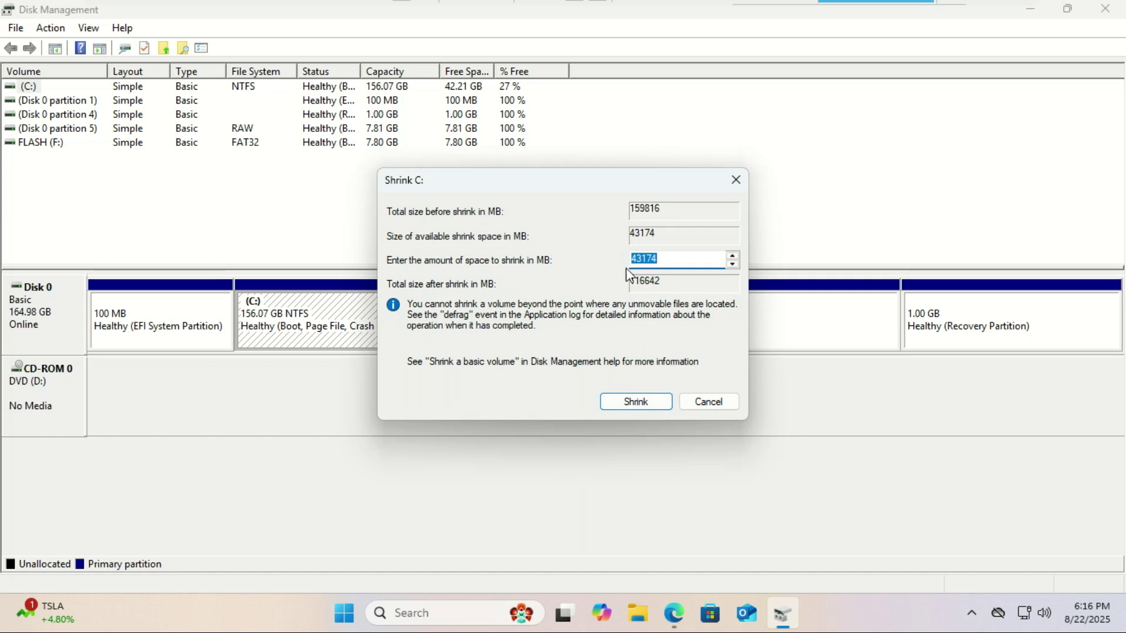
left_click(660, 404)
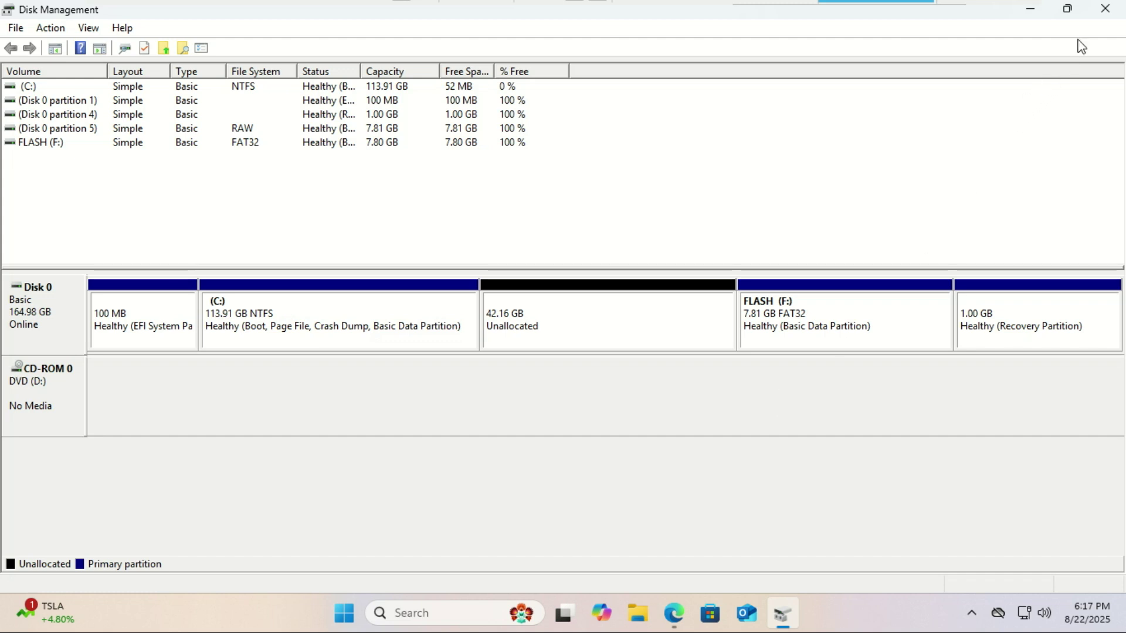
Step: Close Disk Management and return to Edge, dismissing the Chrome promotion
left_click(1101, 13)
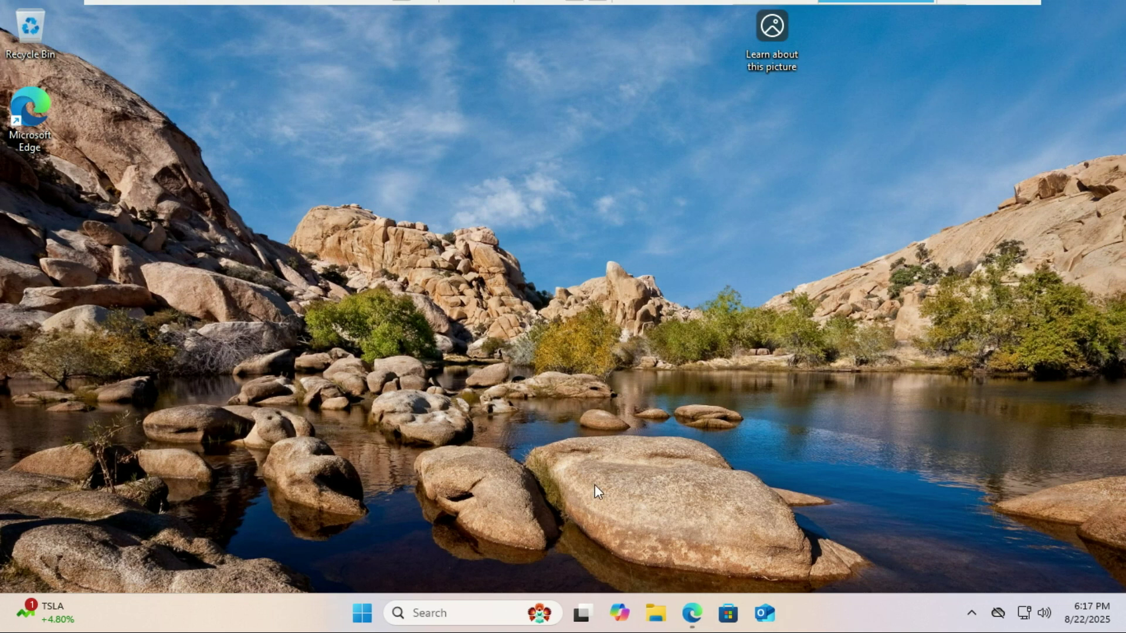
left_click(692, 613)
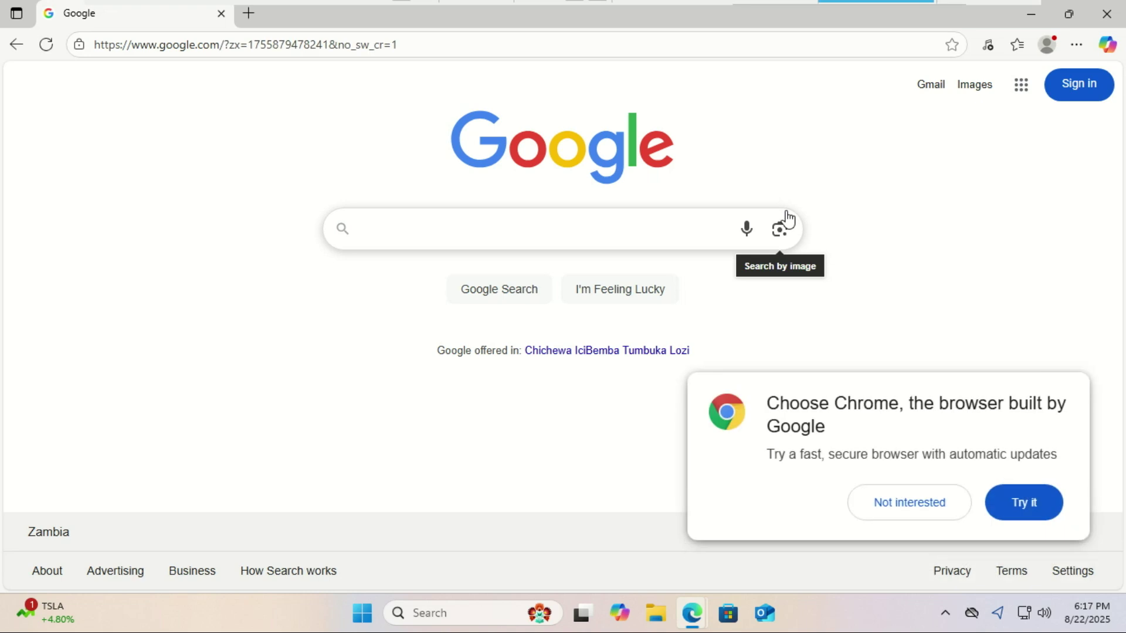
left_click(903, 508)
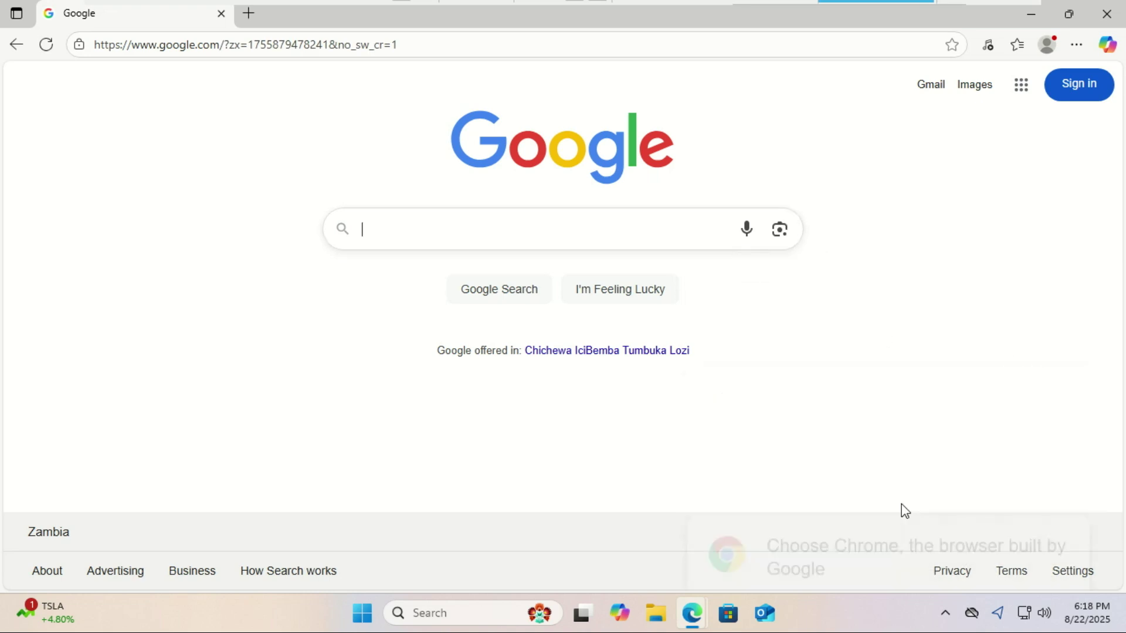
Step: Search 'linux mint' and browse the Linux Mint download page
type("linu")
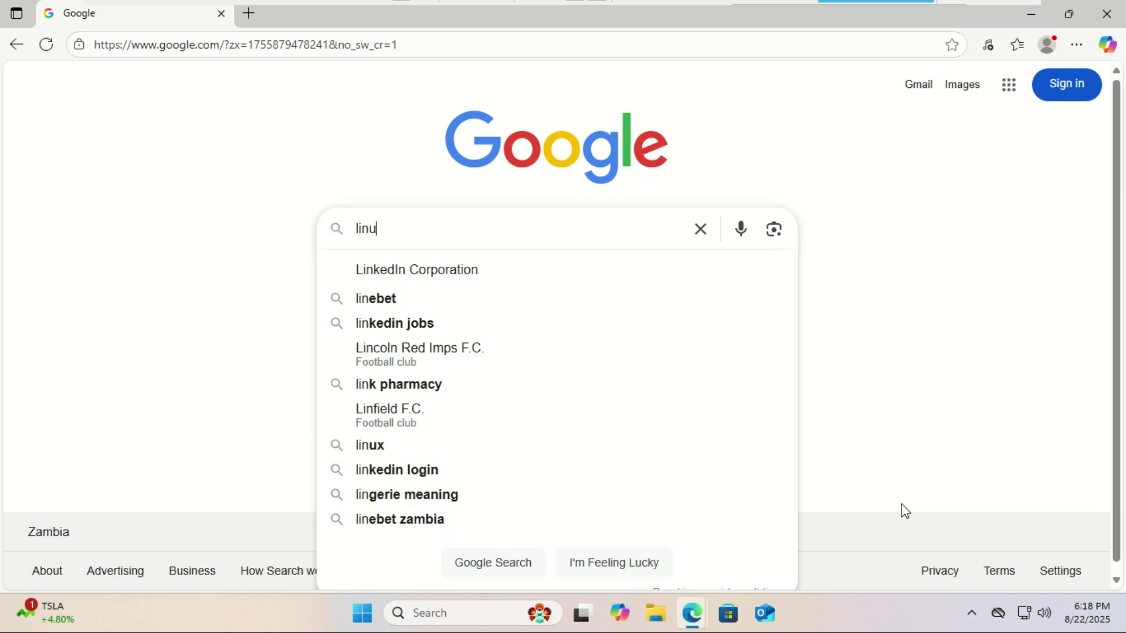
type("x mint")
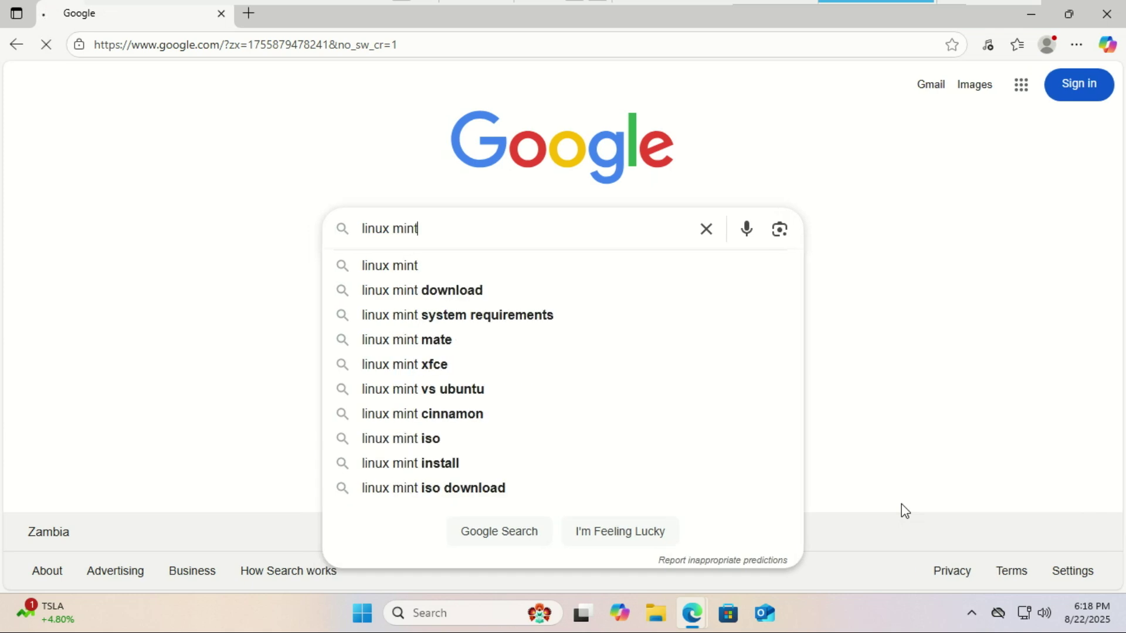
key("Return")
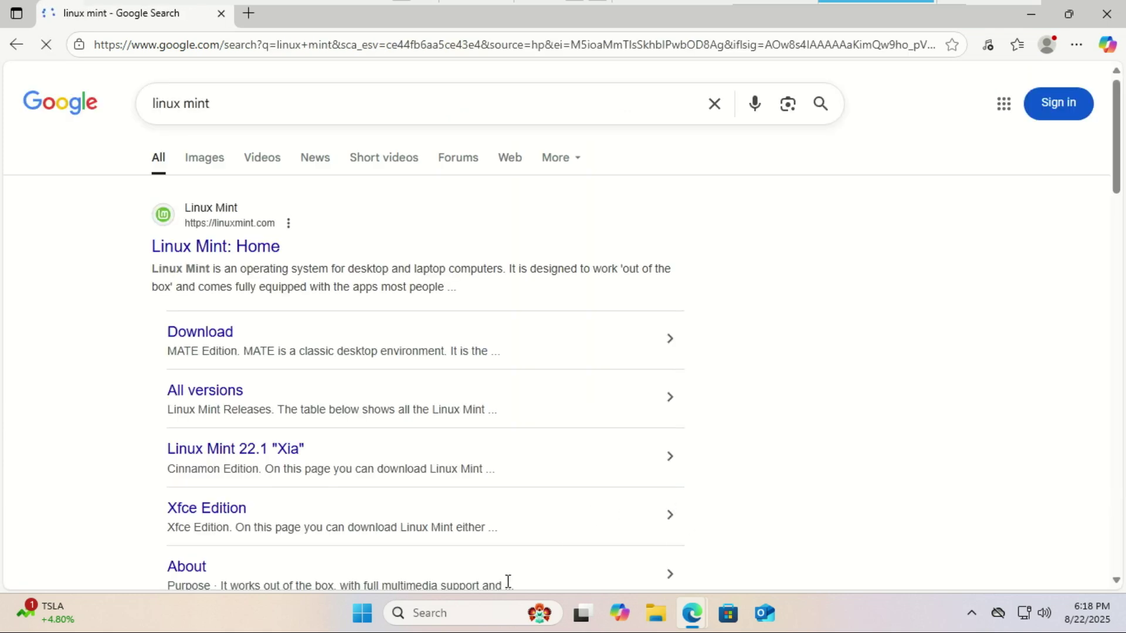
left_click(217, 339)
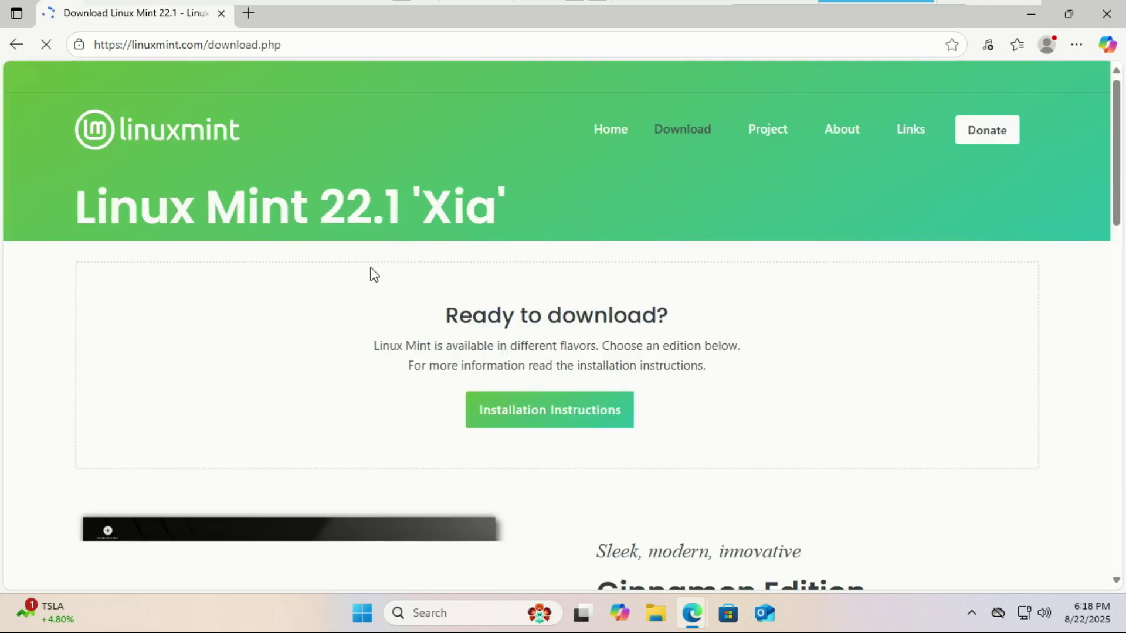
left_click_drag(1120, 132, 1121, 223)
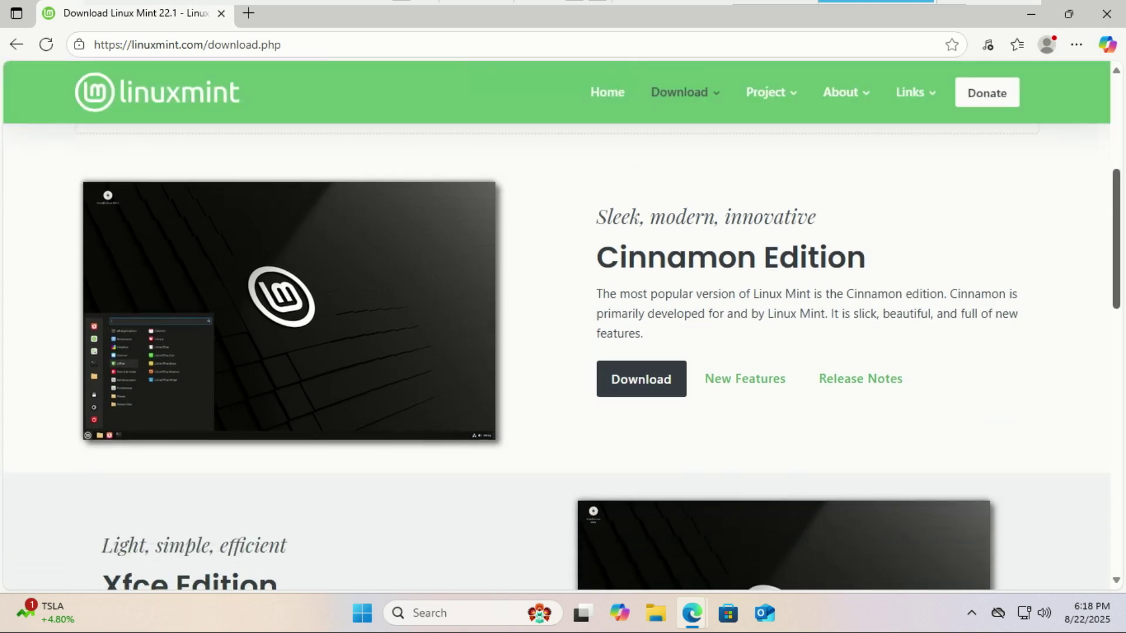
left_click_drag(1116, 217, 1068, 183)
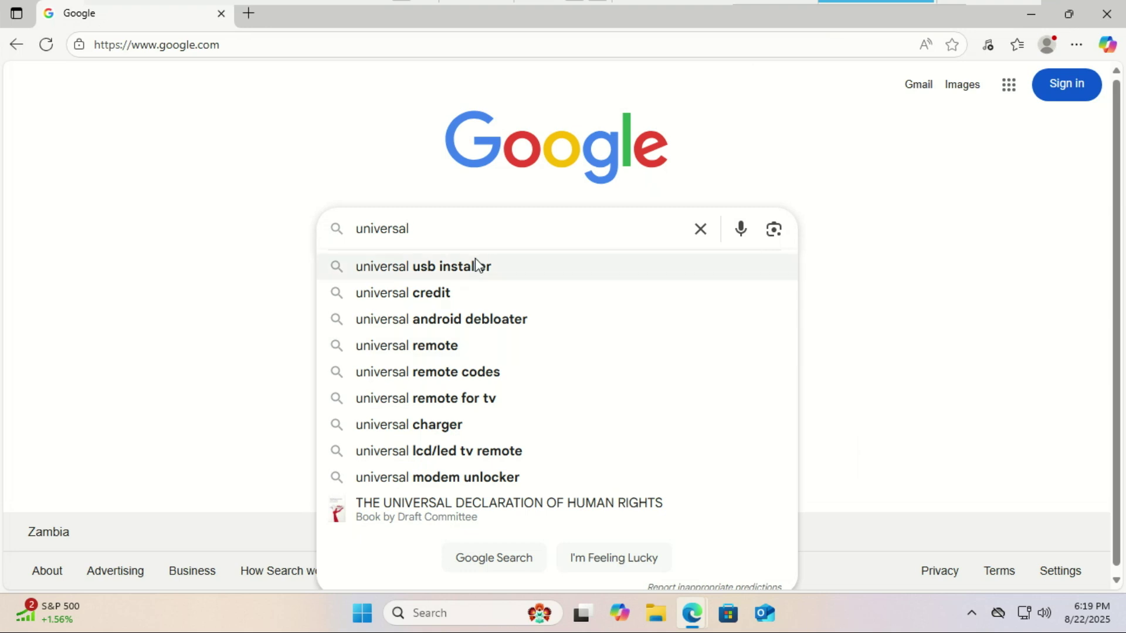
Step: Search Google for old versions of Universal USB Installer
left_click(481, 265)
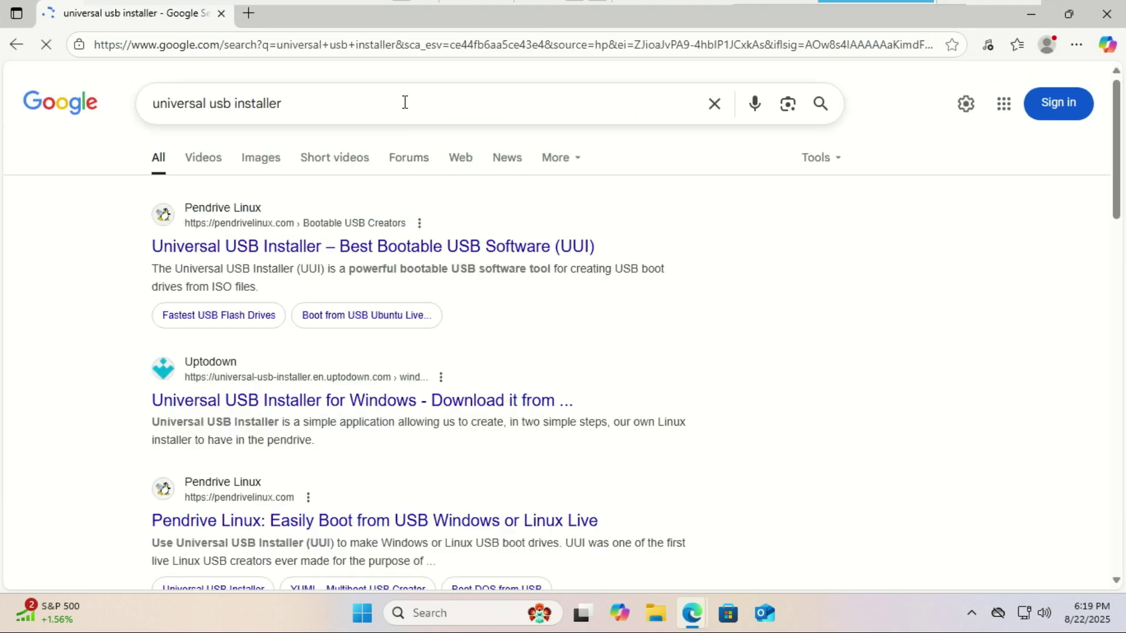
left_click(405, 102)
type("old")
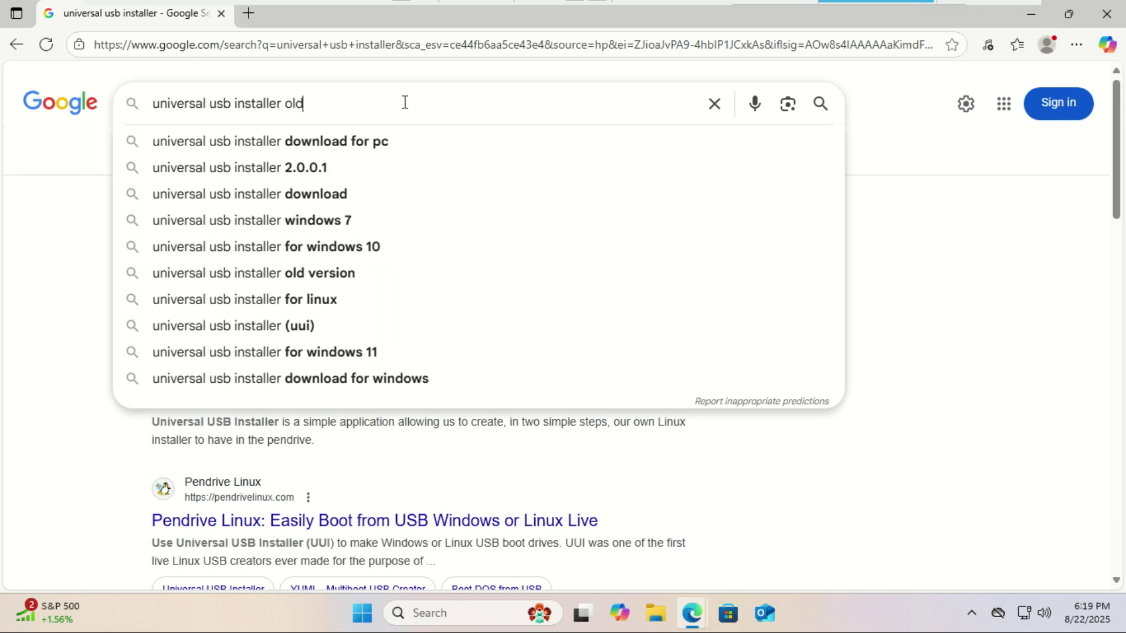
left_click(335, 143)
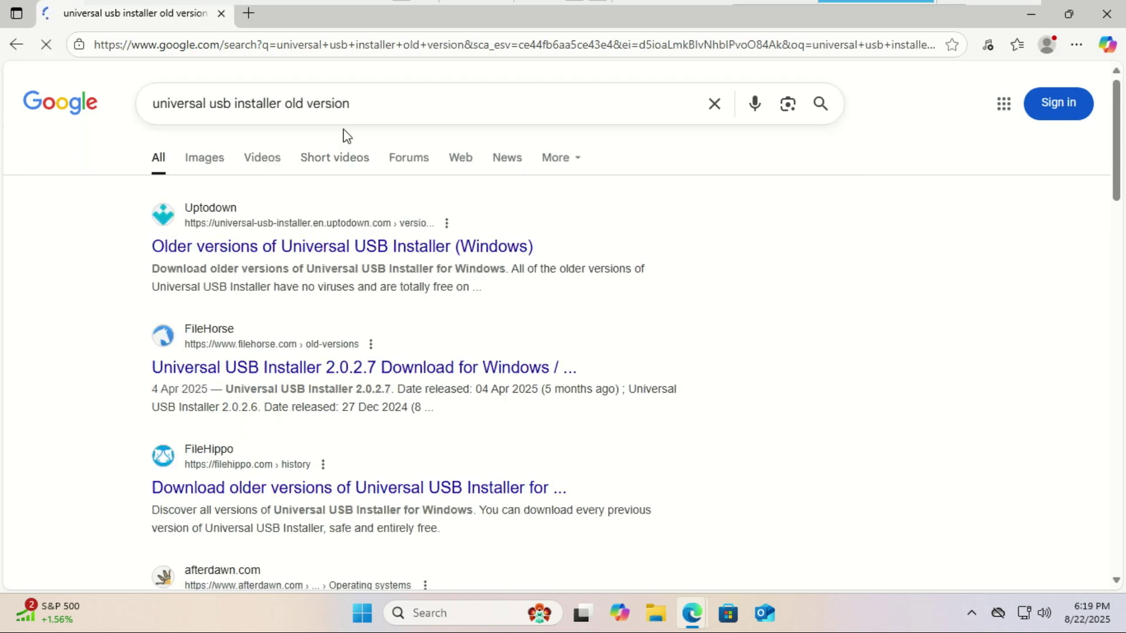
Step: Open Uptodown's older-versions list, expand it, and pick version 1.9.9.8
left_click(345, 259)
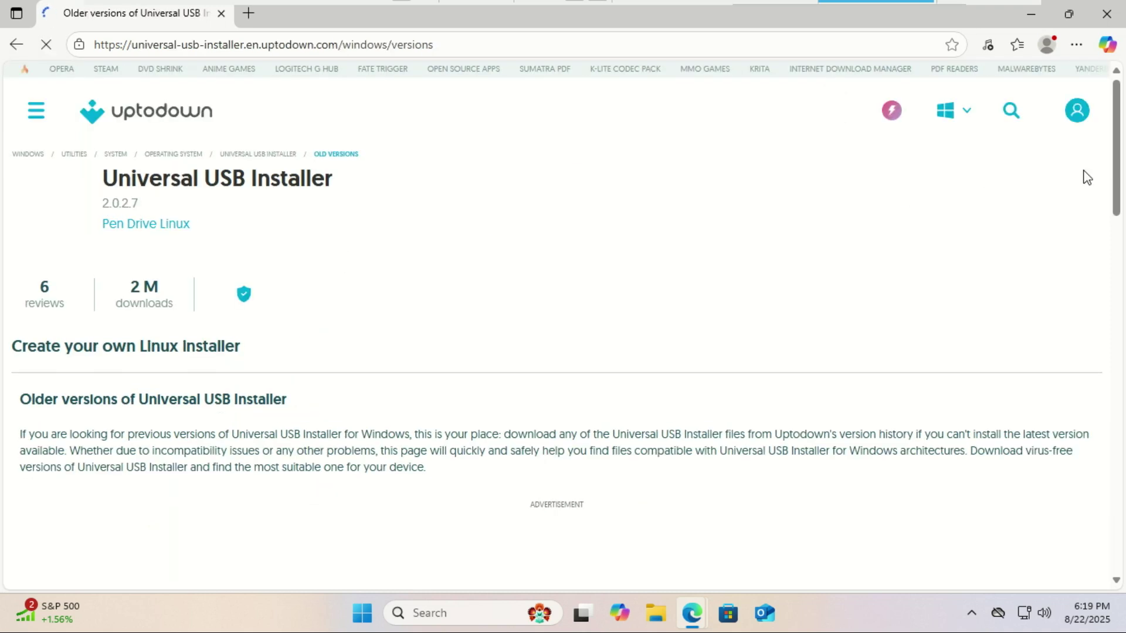
left_click_drag(1122, 120, 1120, 442)
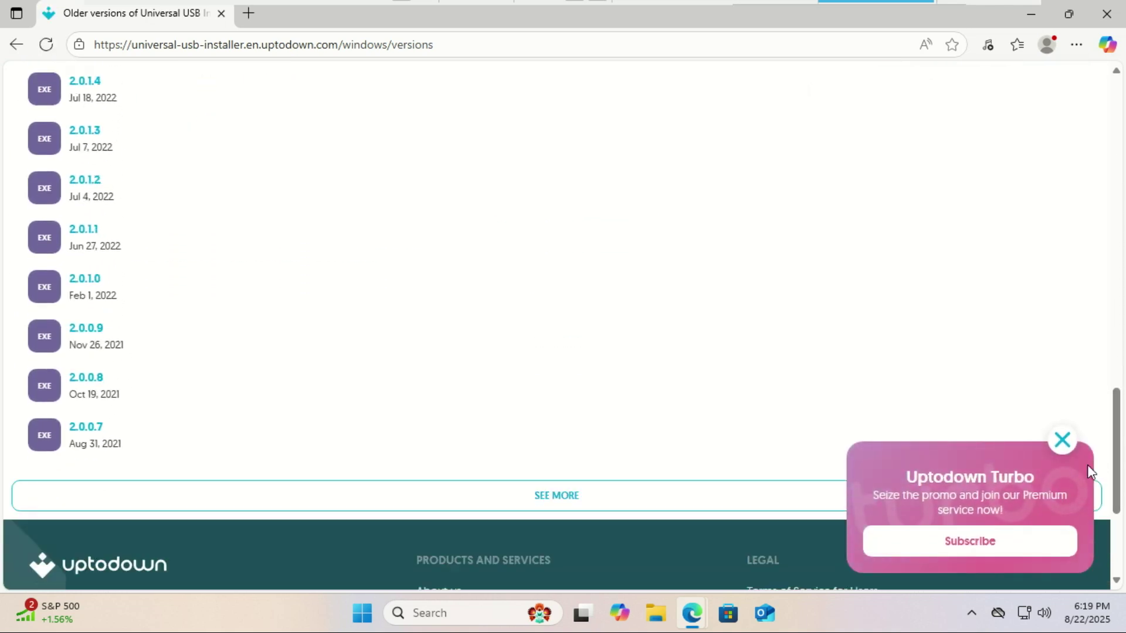
left_click(1062, 441)
scroll(1003, 435, "down", 2)
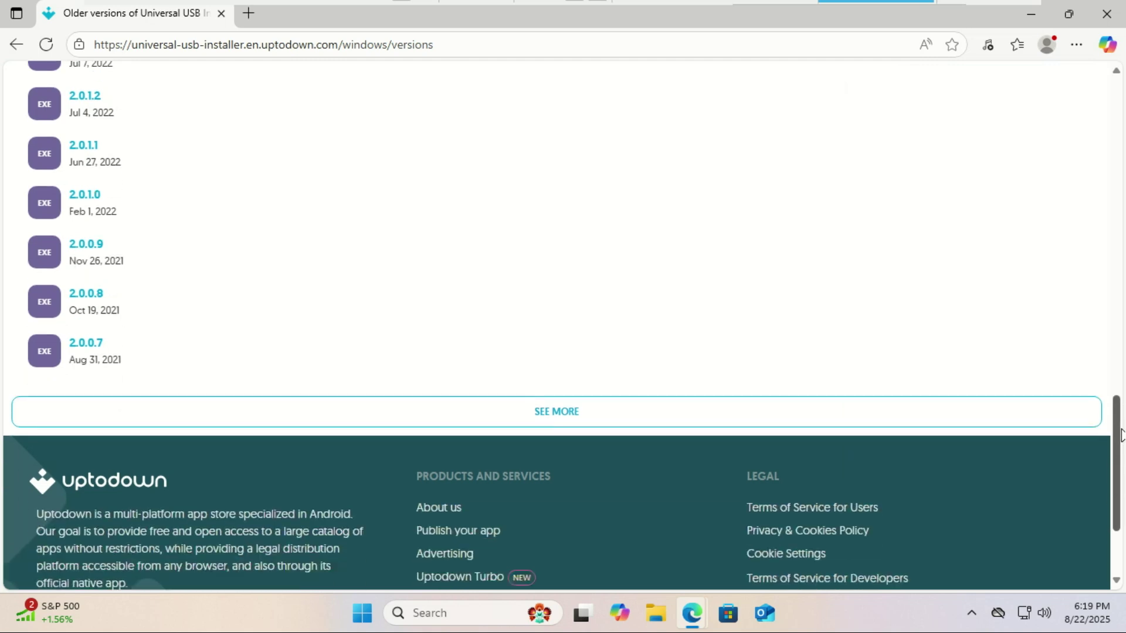
left_click(572, 360)
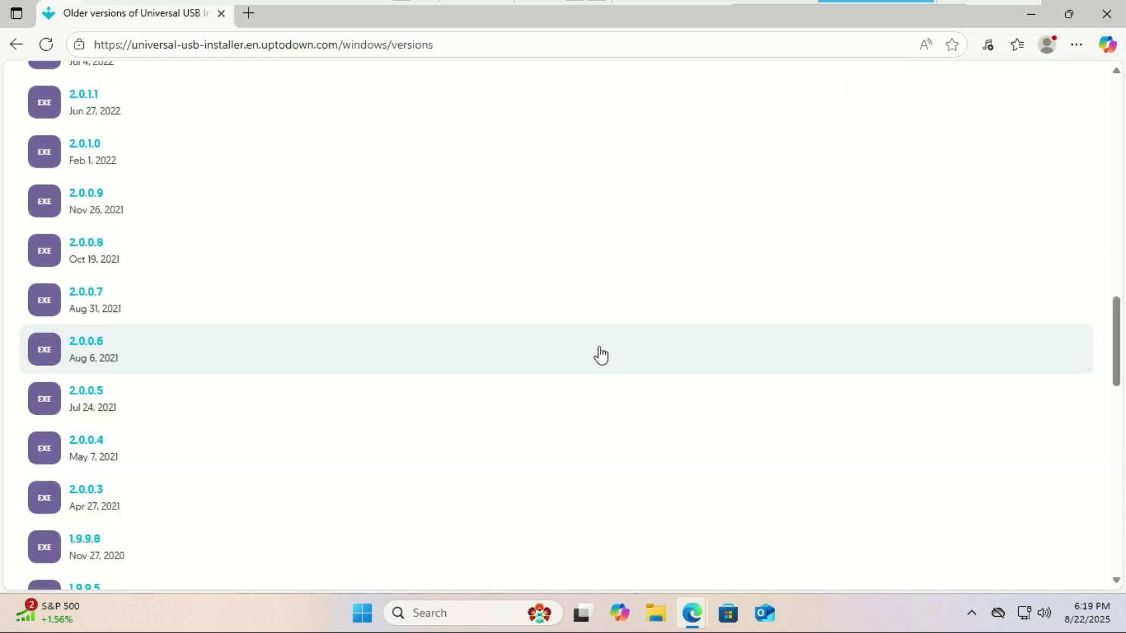
left_click_drag(1117, 344, 1118, 380)
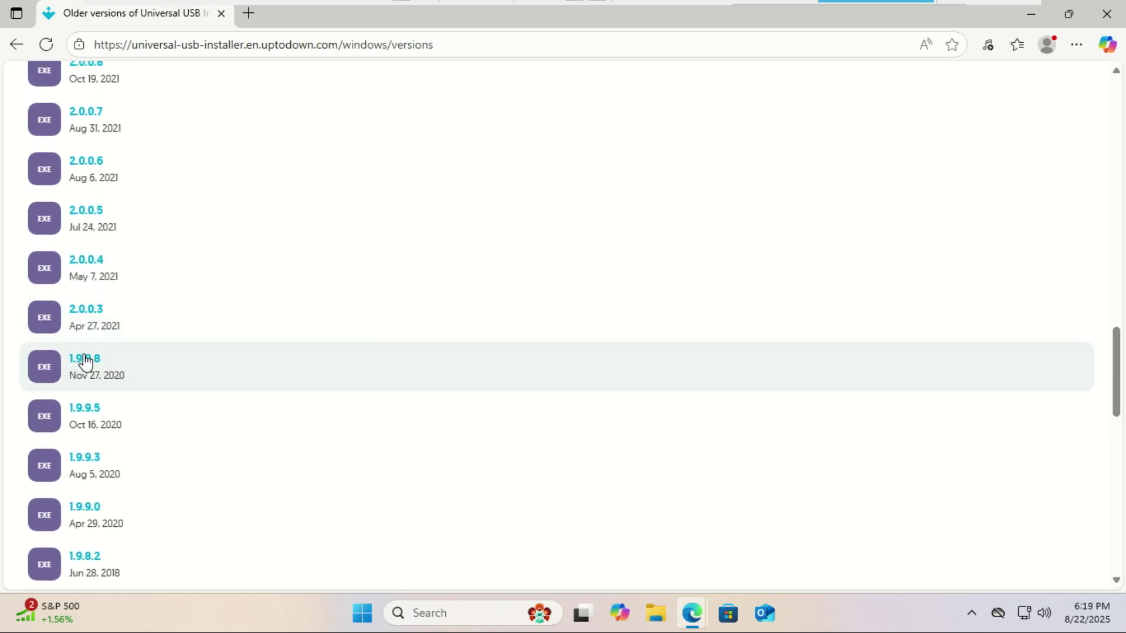
left_click(90, 367)
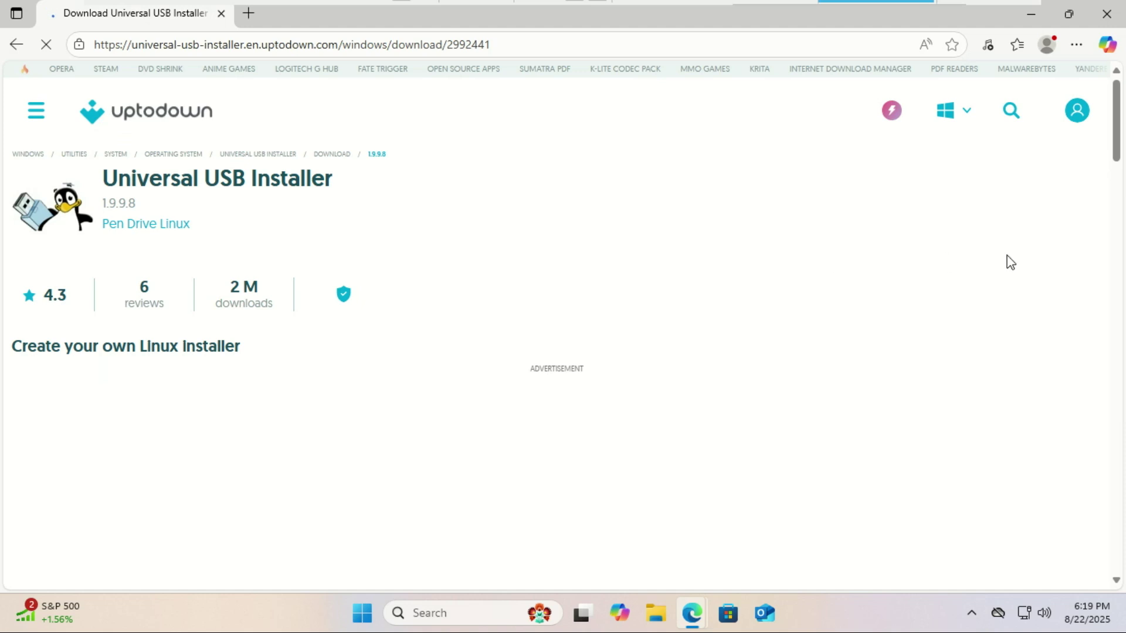
Step: Download the 1.9.9.8 installer from Uptodown and launch the downloaded .exe
left_click_drag(1117, 123, 1117, 375)
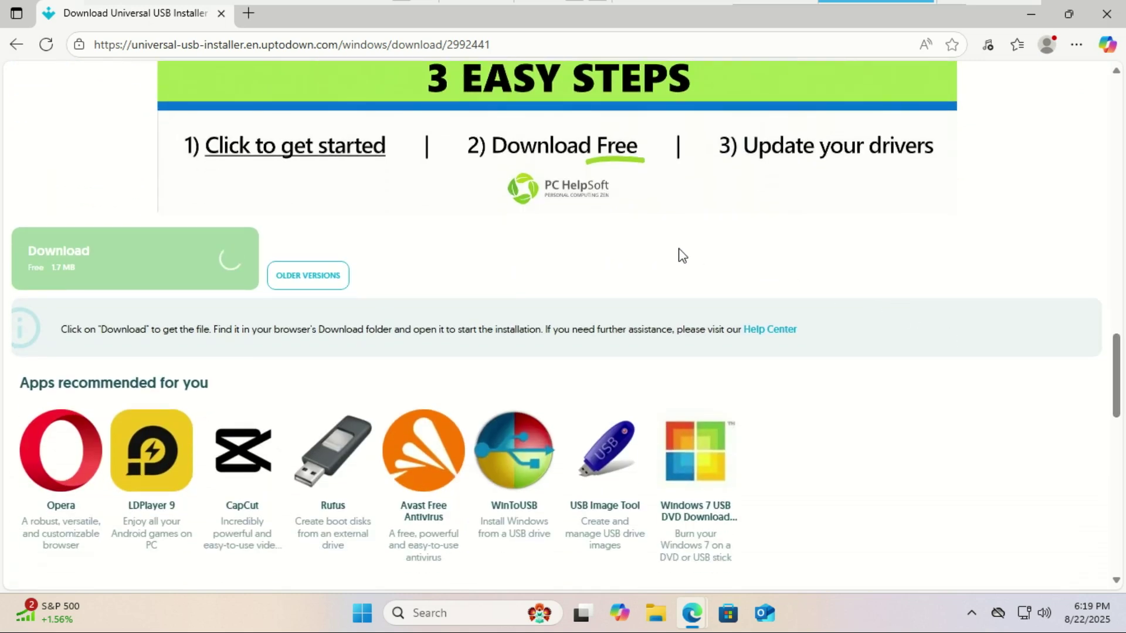
left_click(146, 268)
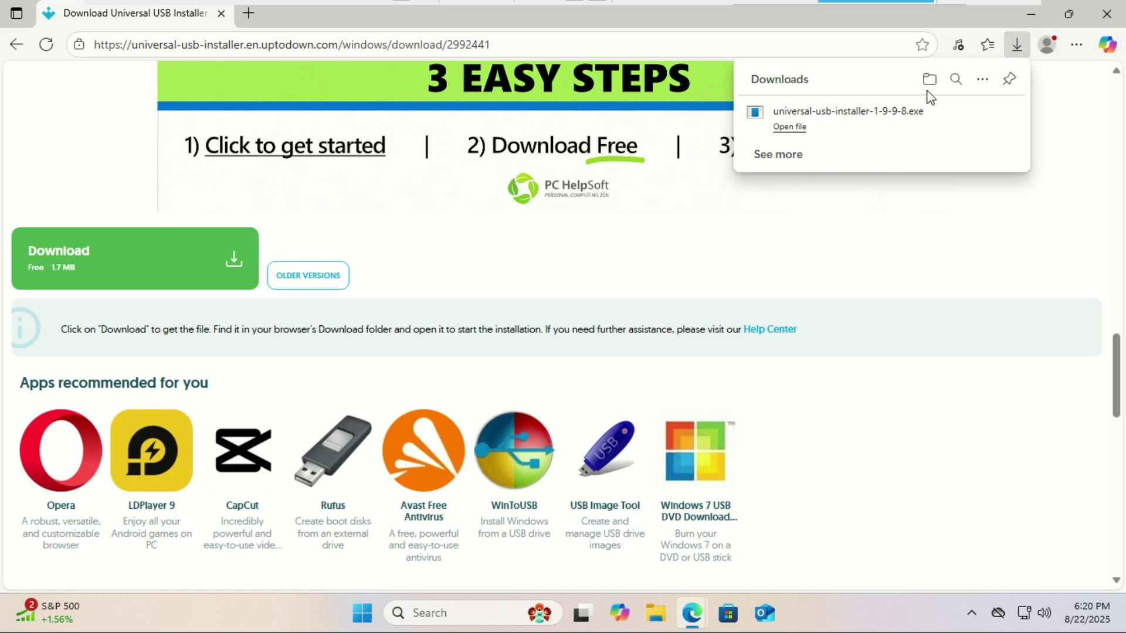
left_click(1111, 18)
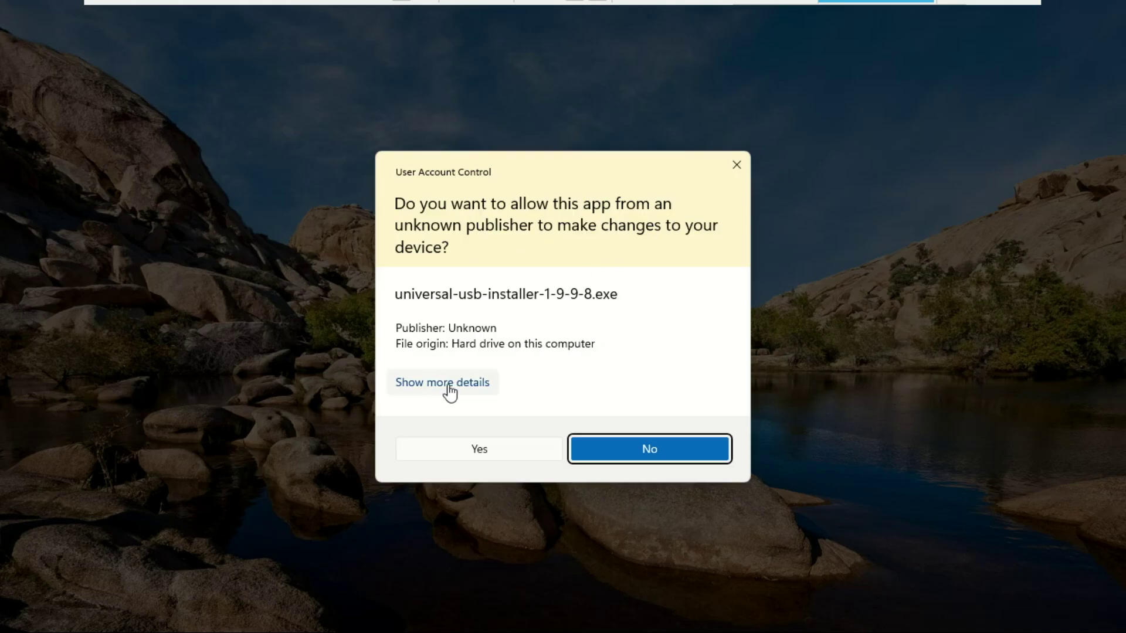
Step: Allow the installer through UAC, accept the licence, and select Linux Mint 20+
left_click(481, 449)
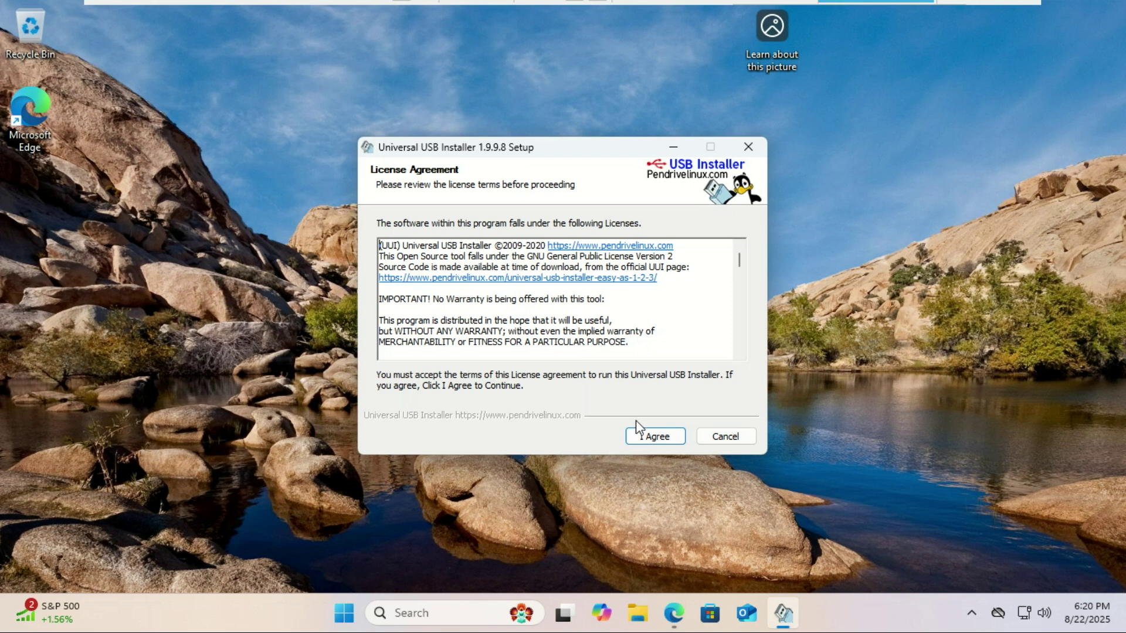
left_click(649, 442)
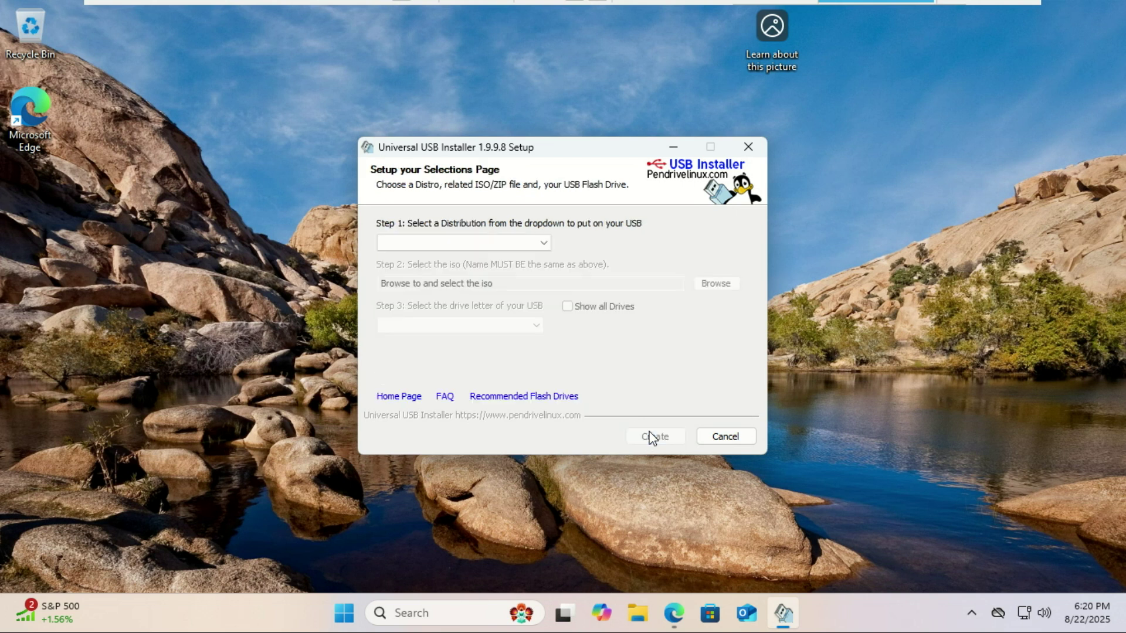
left_click(545, 243)
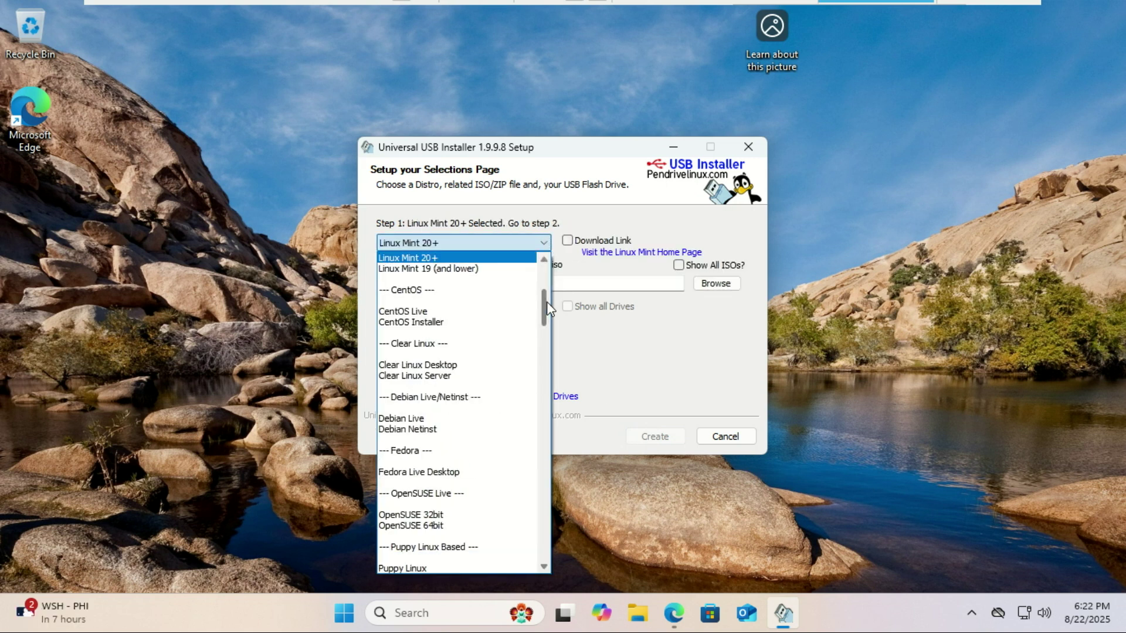
left_click_drag(547, 302, 544, 253)
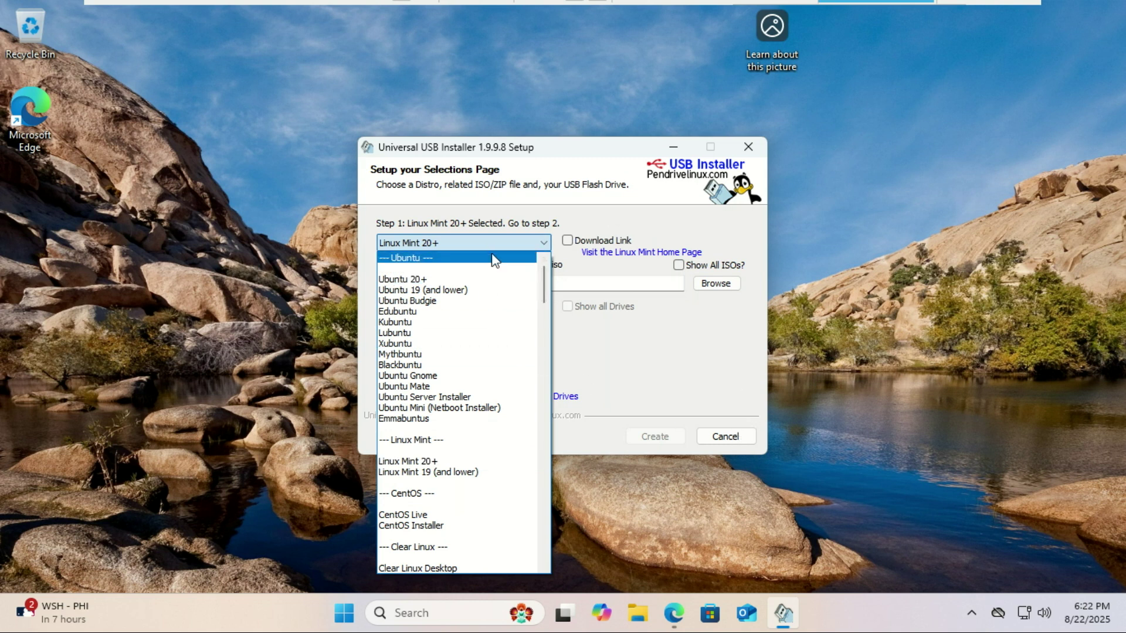
left_click(475, 461)
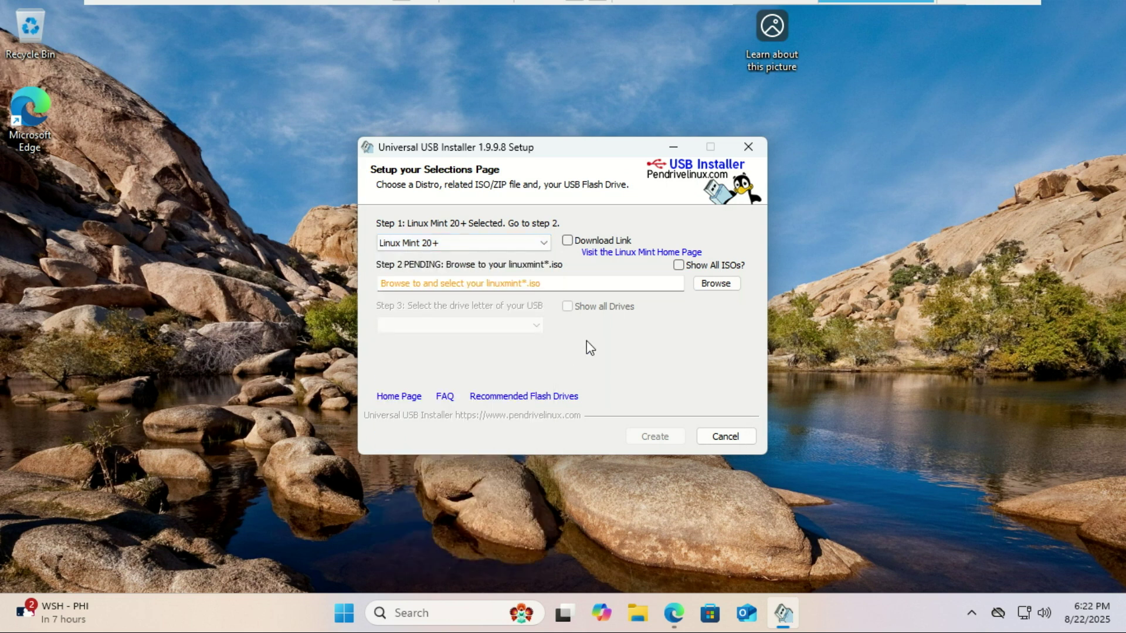
Step: Select linuxmint-22.1-cinnamon-64bit.iso and the F: 7GB flash drive, then start writing
left_click(716, 284)
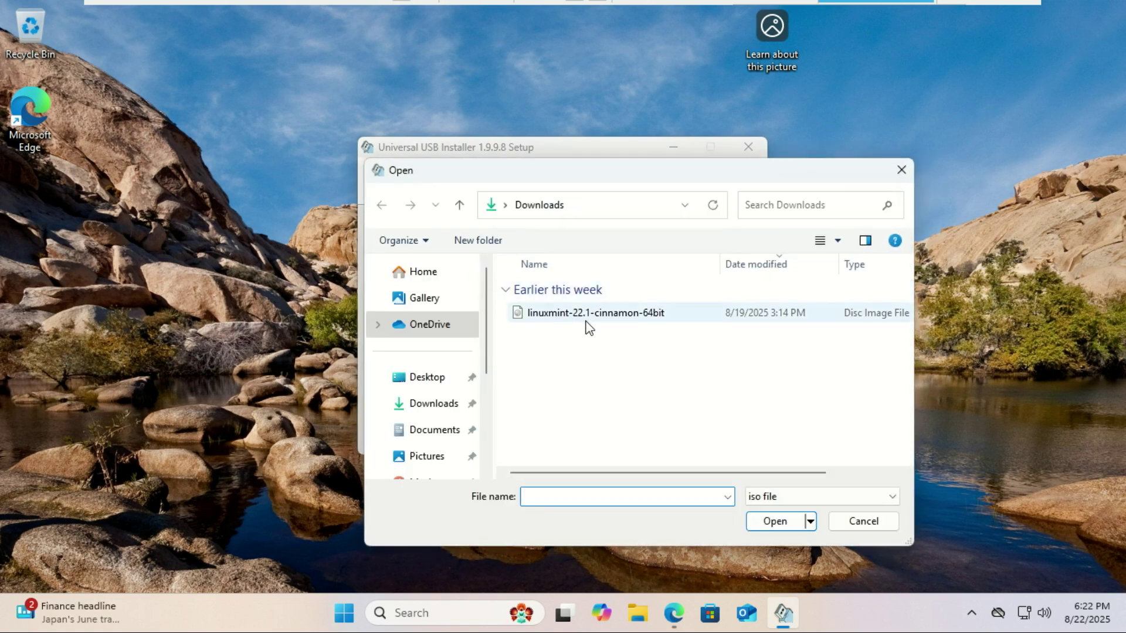
double_click(568, 317)
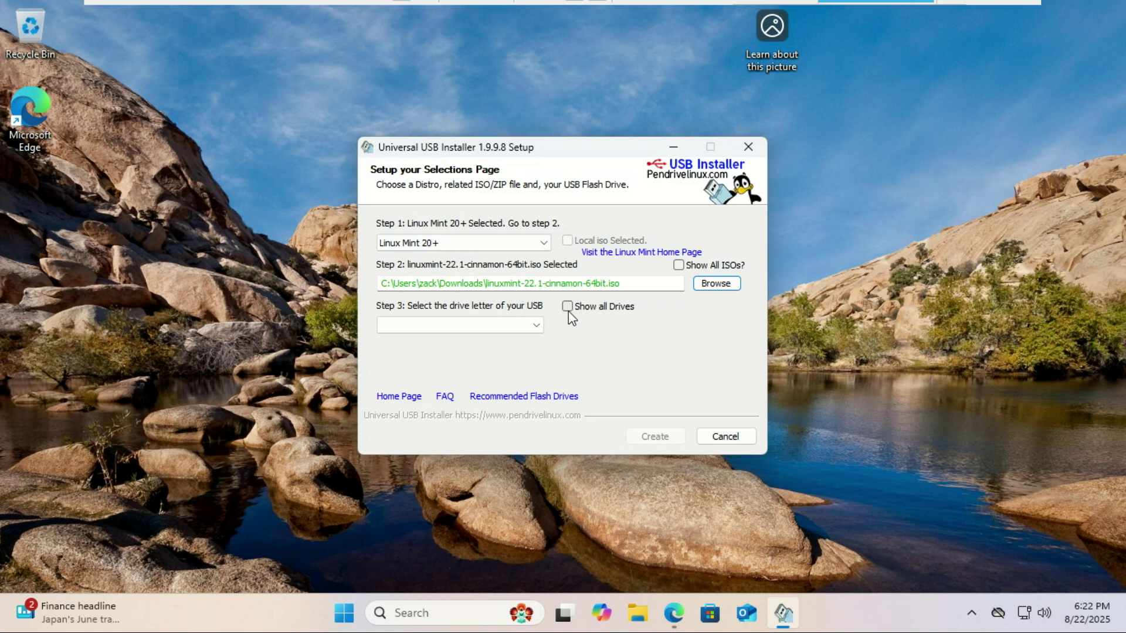
left_click(538, 329)
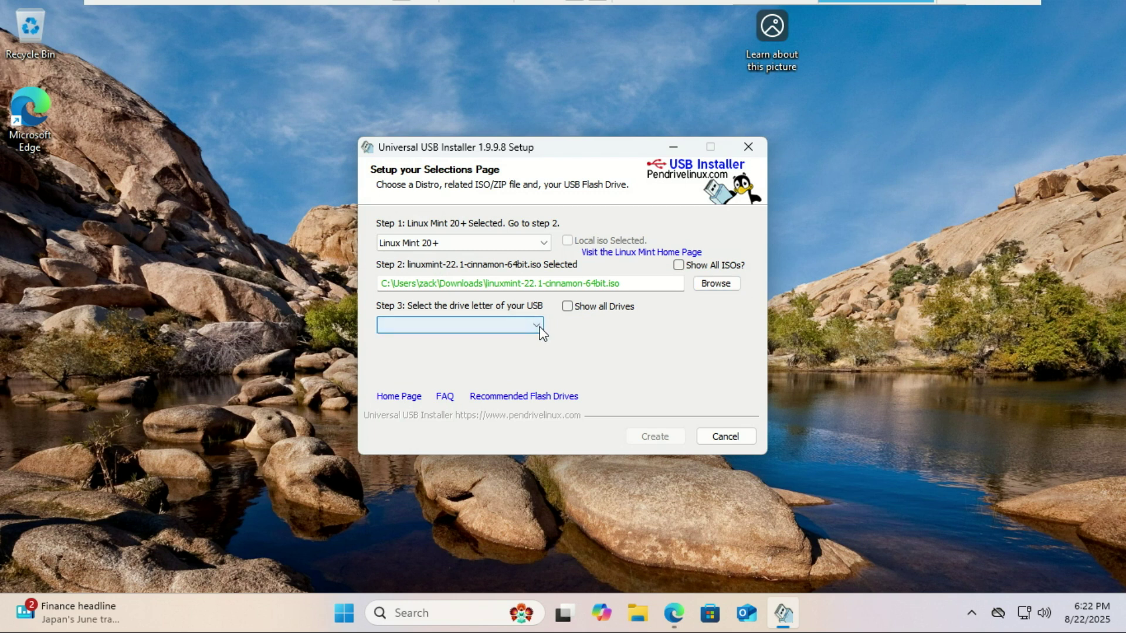
left_click(572, 312)
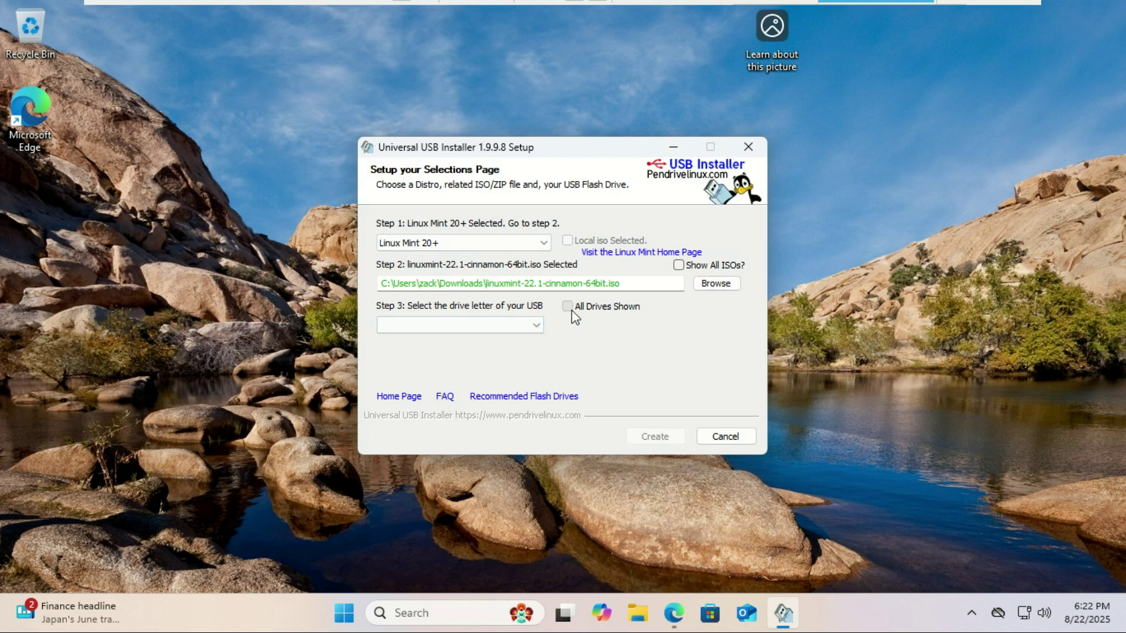
left_click(537, 328)
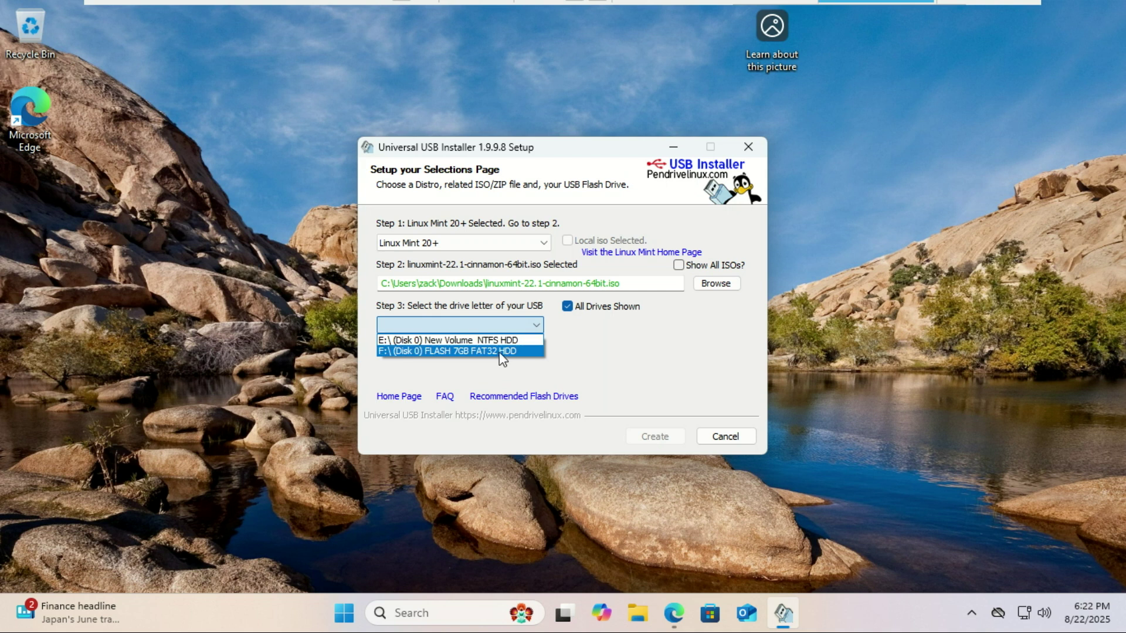
left_click(477, 351)
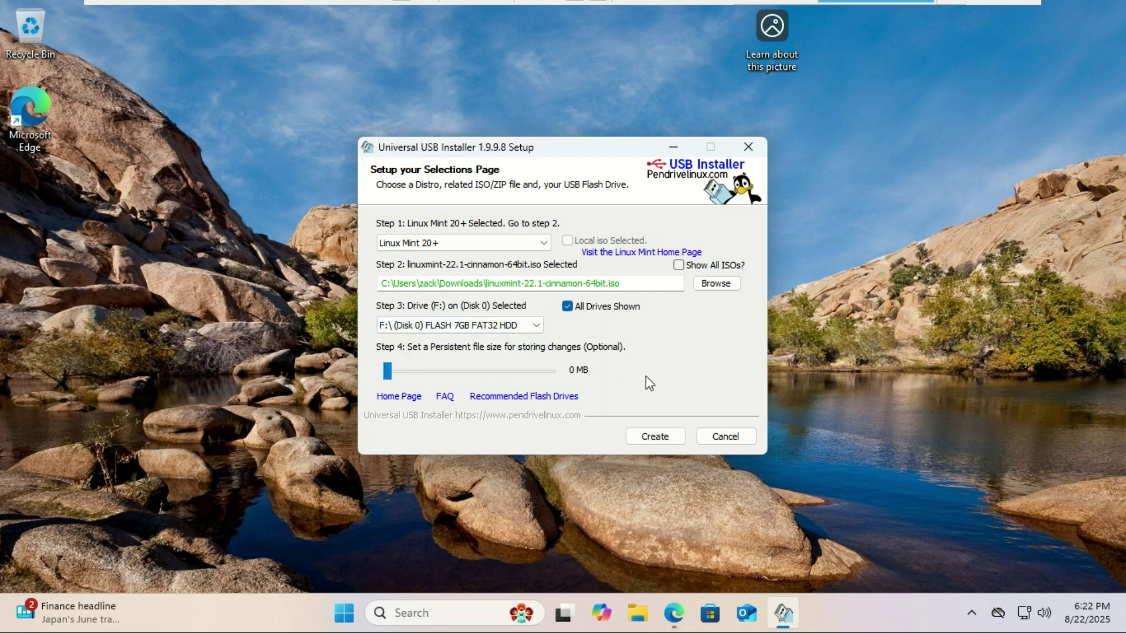
left_click(656, 437)
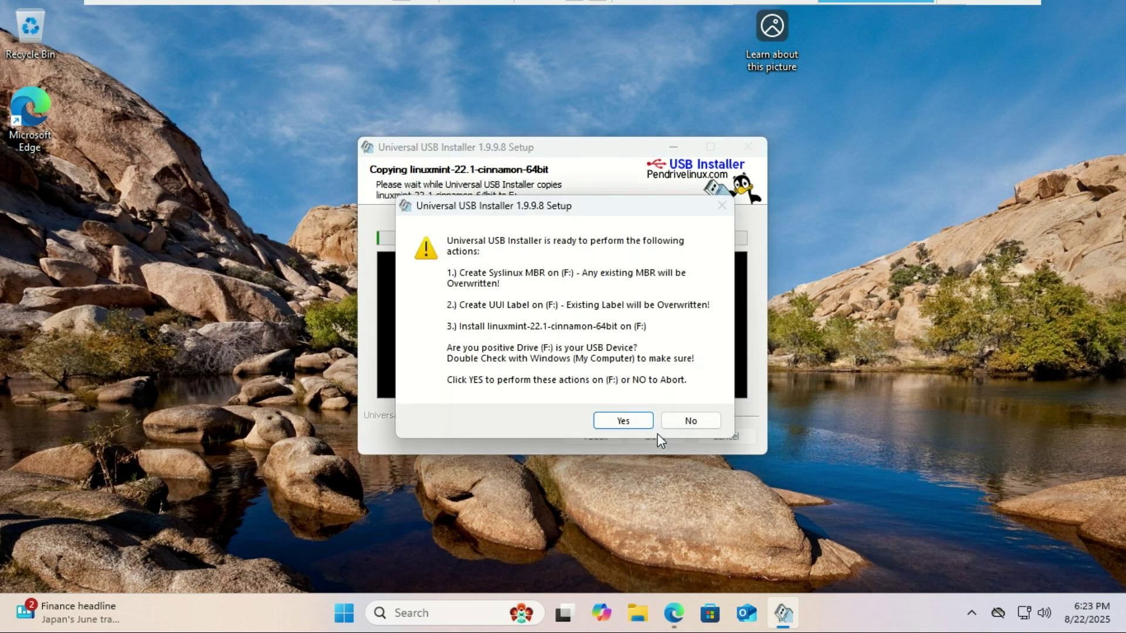
Step: Confirm overwriting F: with Linux Mint and close the installer once complete
left_click(625, 422)
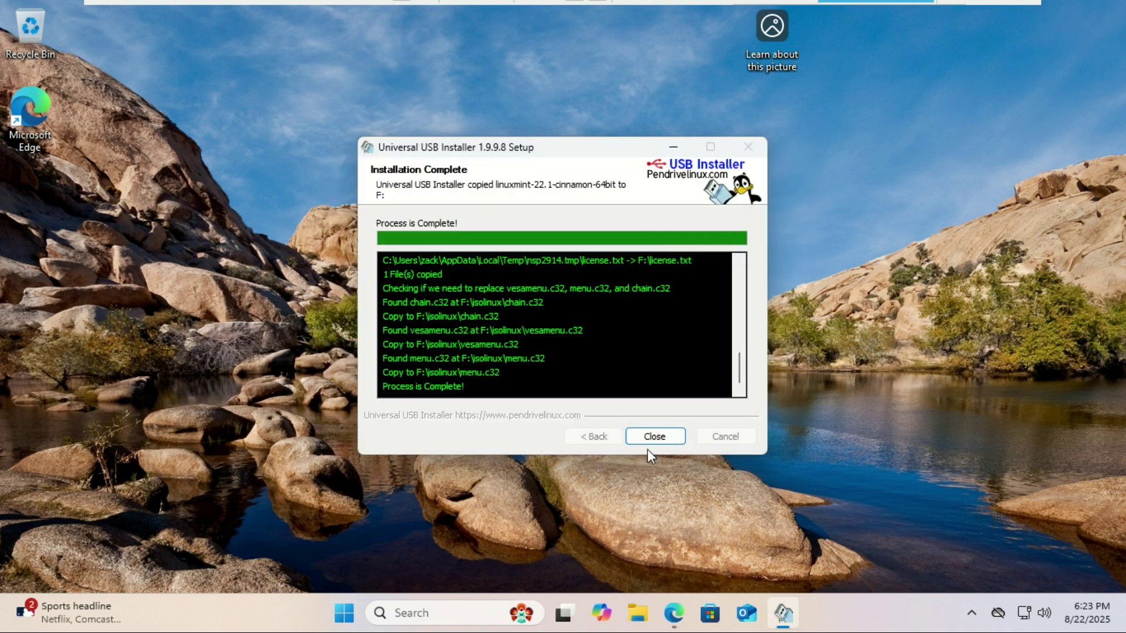
left_click(657, 436)
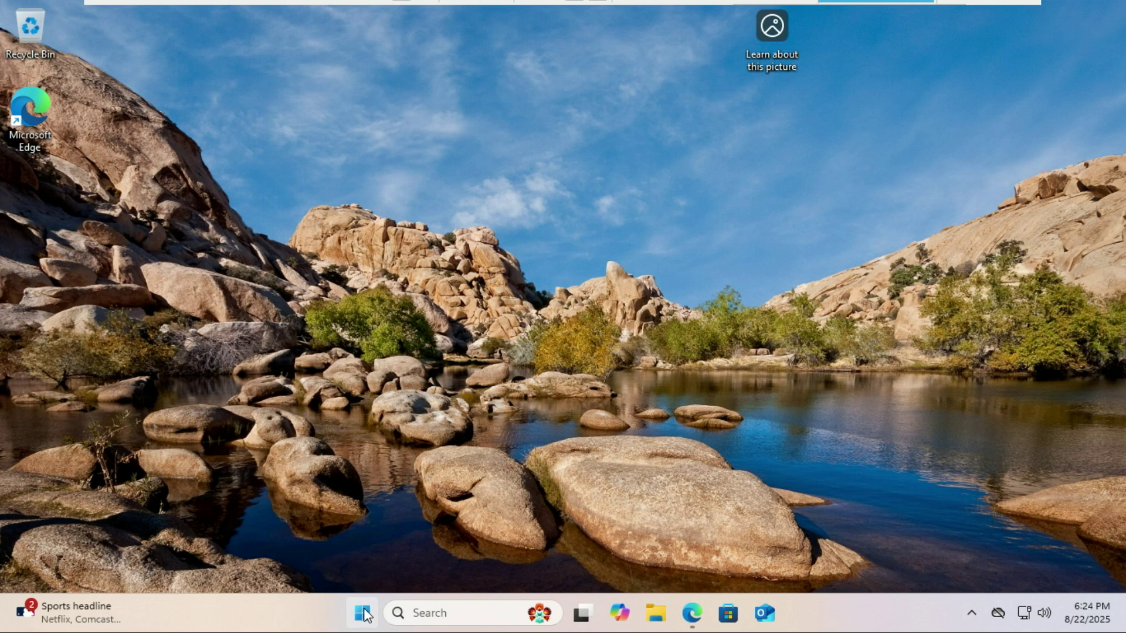
Step: Restart Windows from the Start menu's power options
left_click(363, 613)
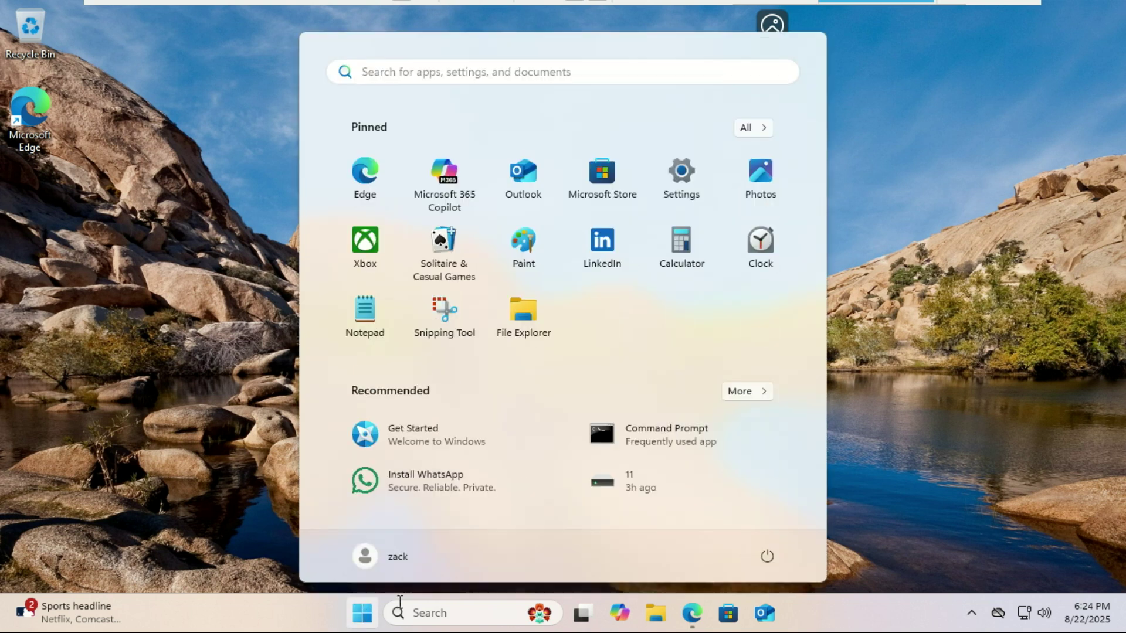
left_click(767, 556)
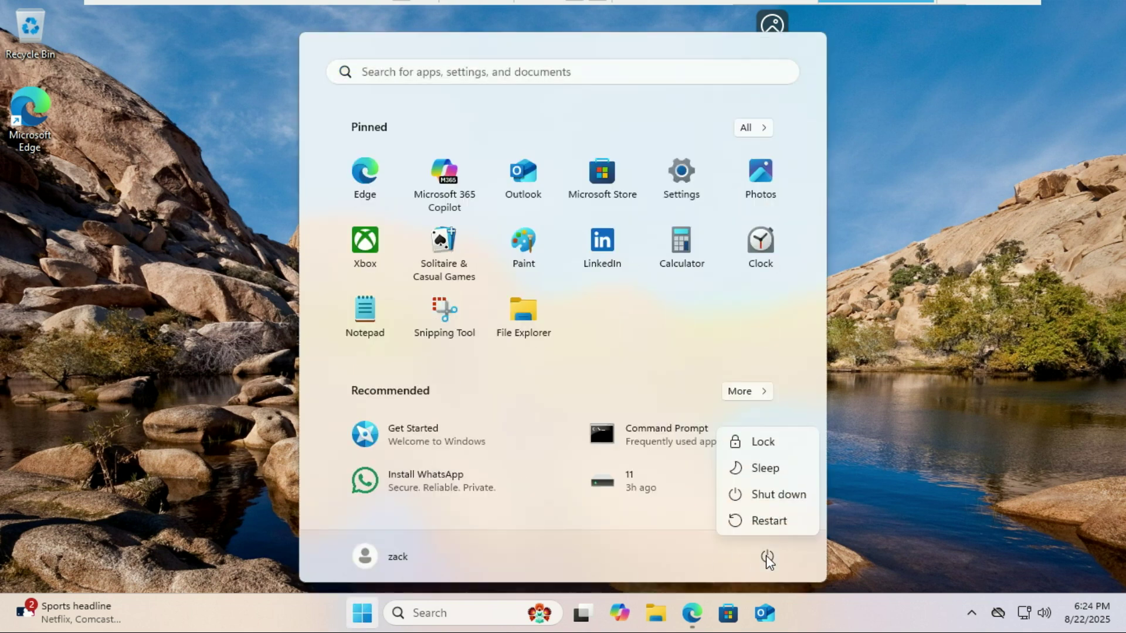
left_click(766, 525)
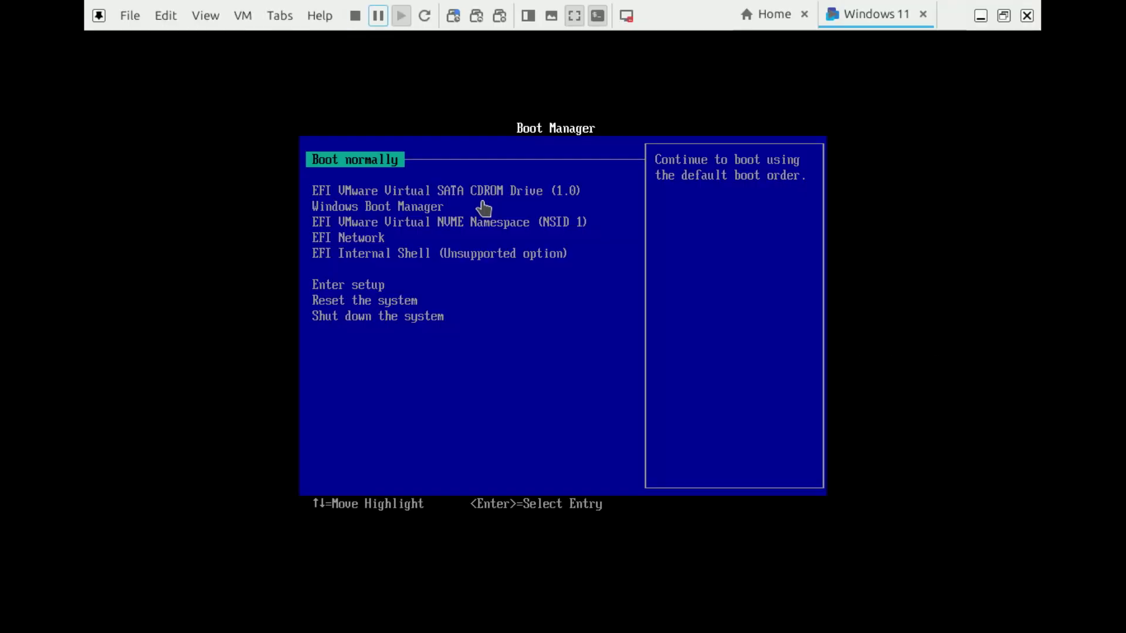
Step: Choose Enter setup in the UEFI boot list, then Boot from a file in Boot Maintenance Manager
key("Down")
key("Down")
key("Down")
key("Down")
key("Down")
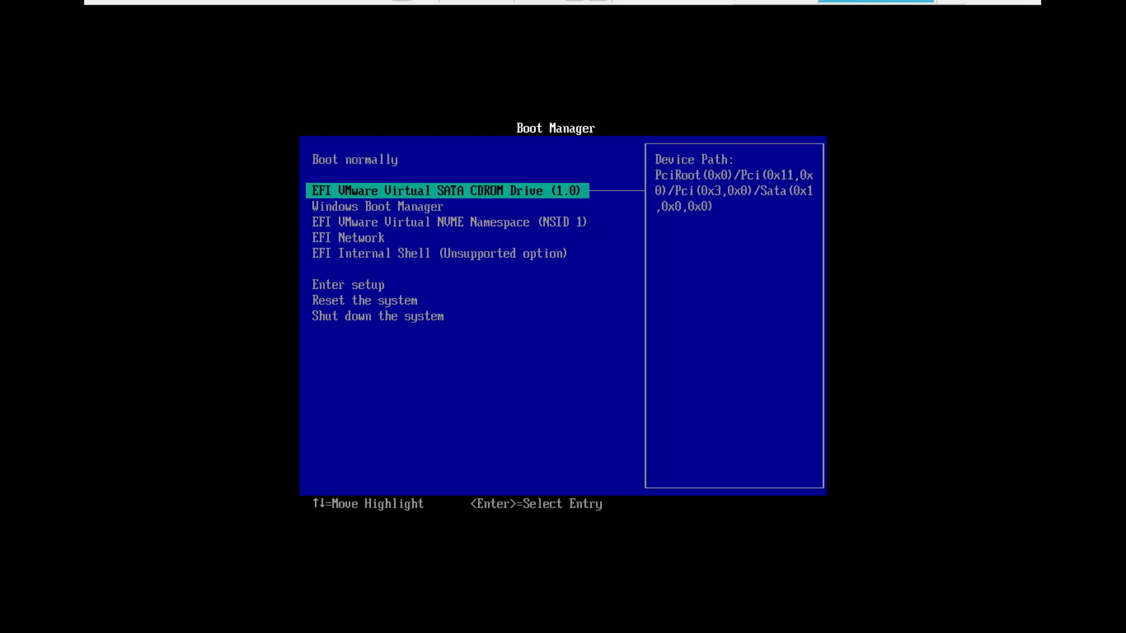
key("Down")
key("Down")
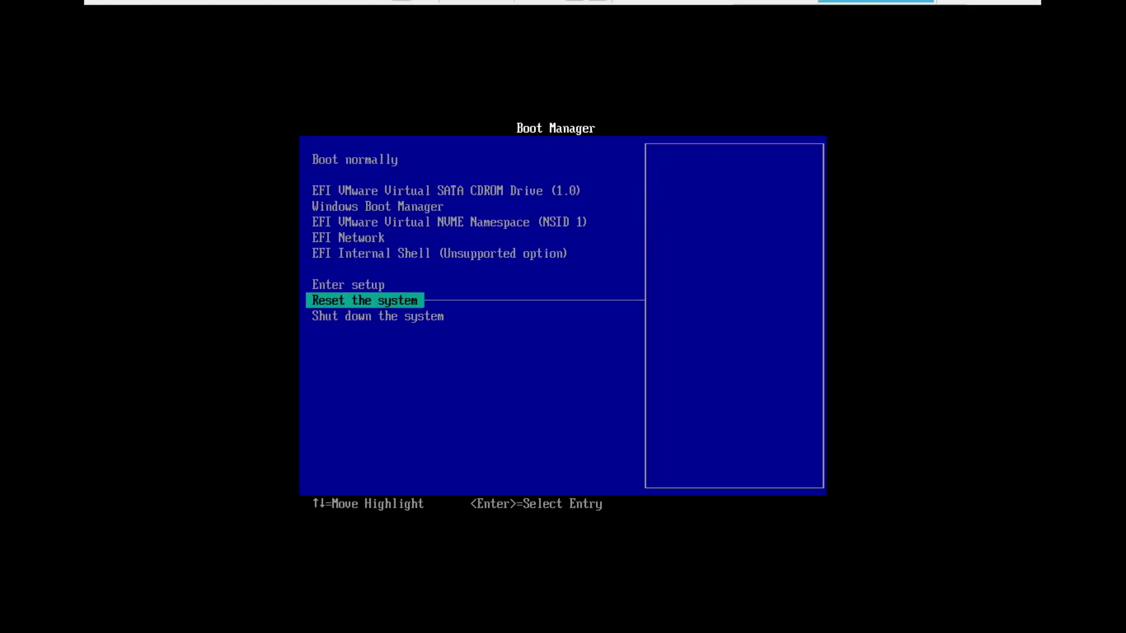
key("Up")
key("Return")
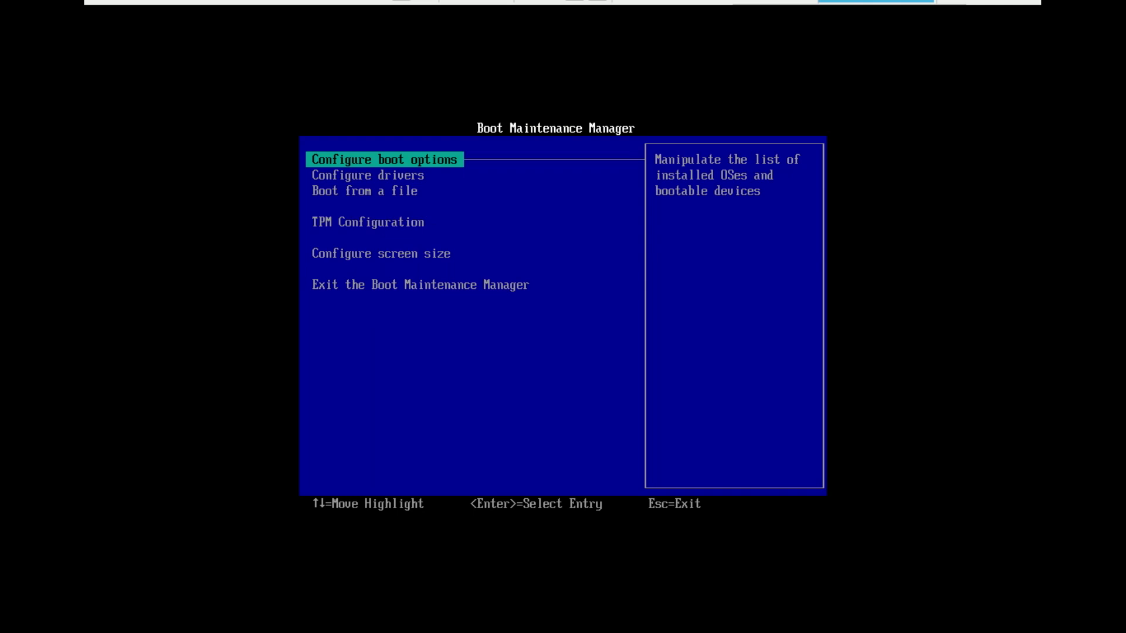
key("Down")
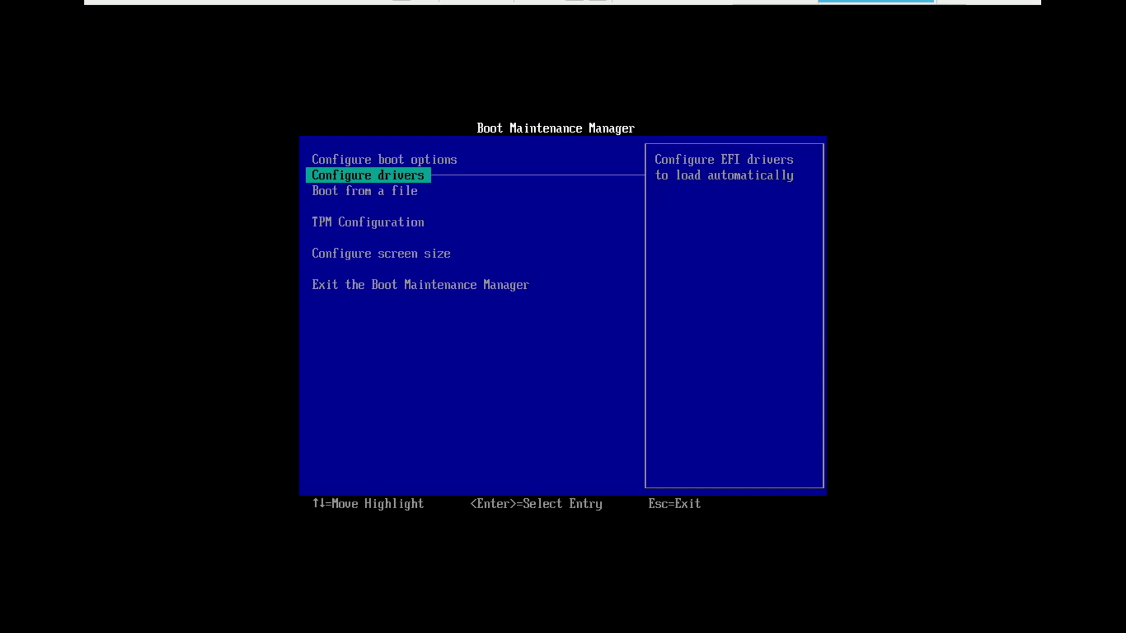
key("Down")
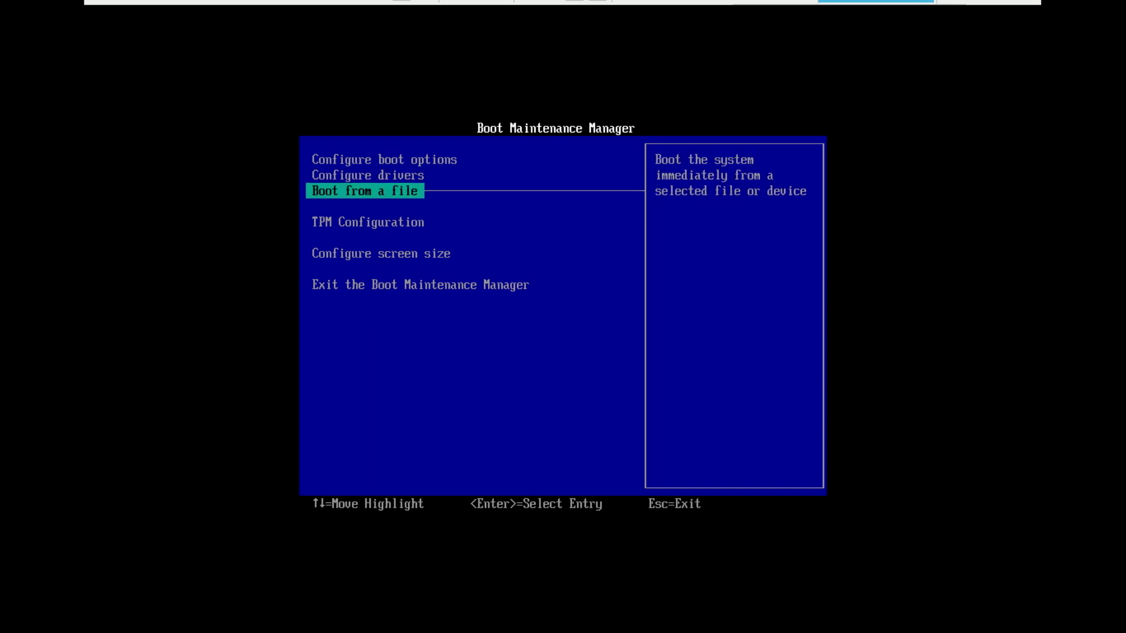
key("Return")
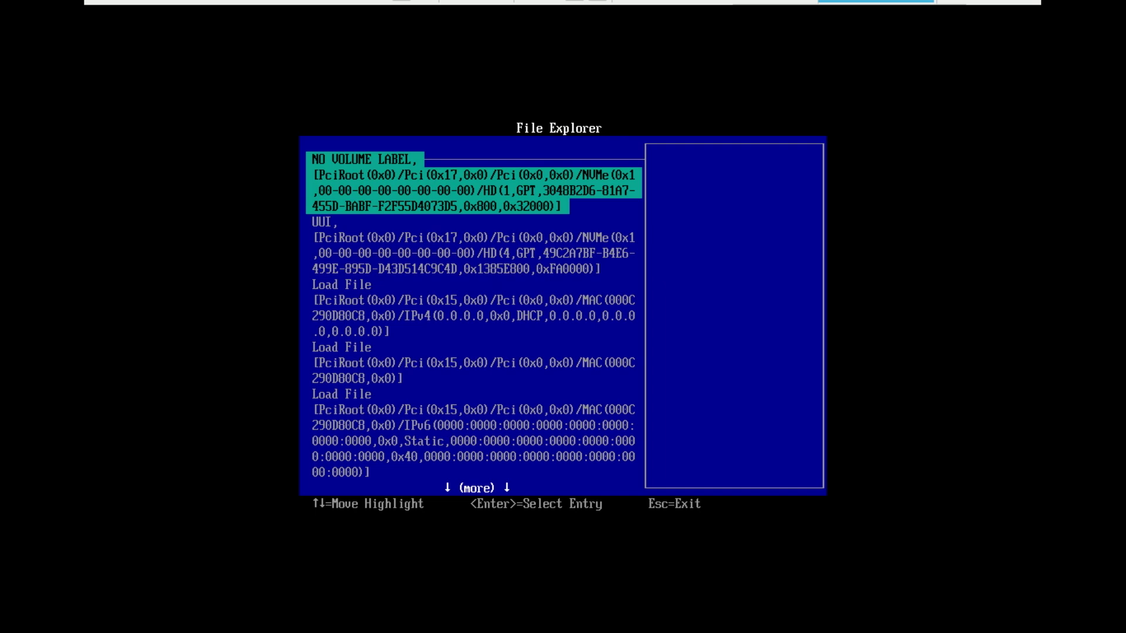
Step: Open the UUI volume in the boot-from-file browser
key("Down")
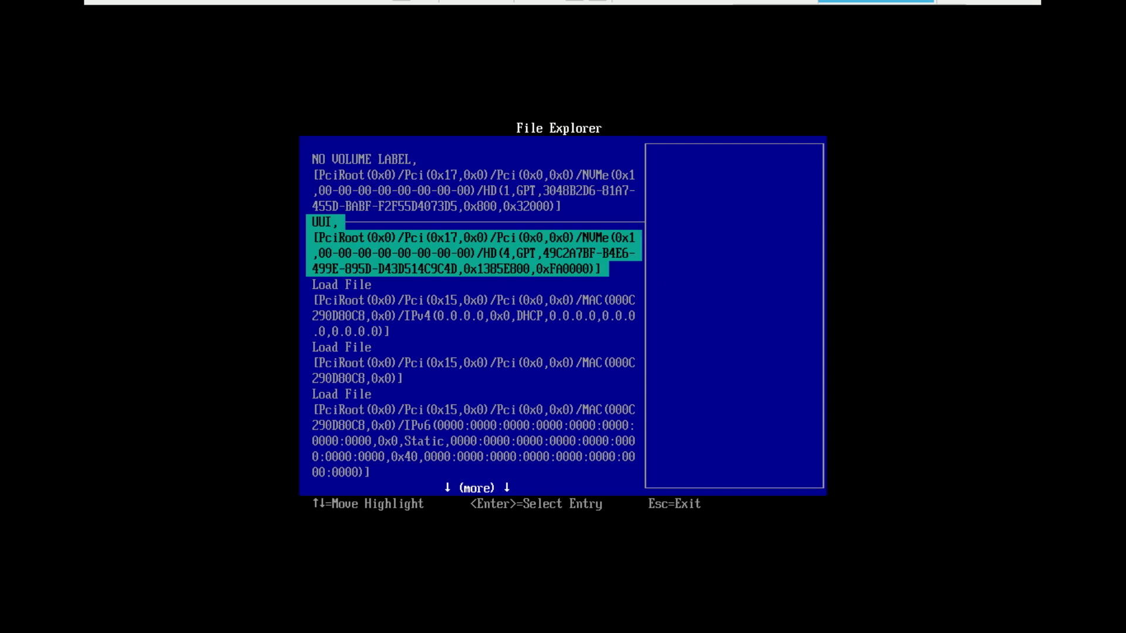
key("Down")
key("Up")
key("Down")
key("Return")
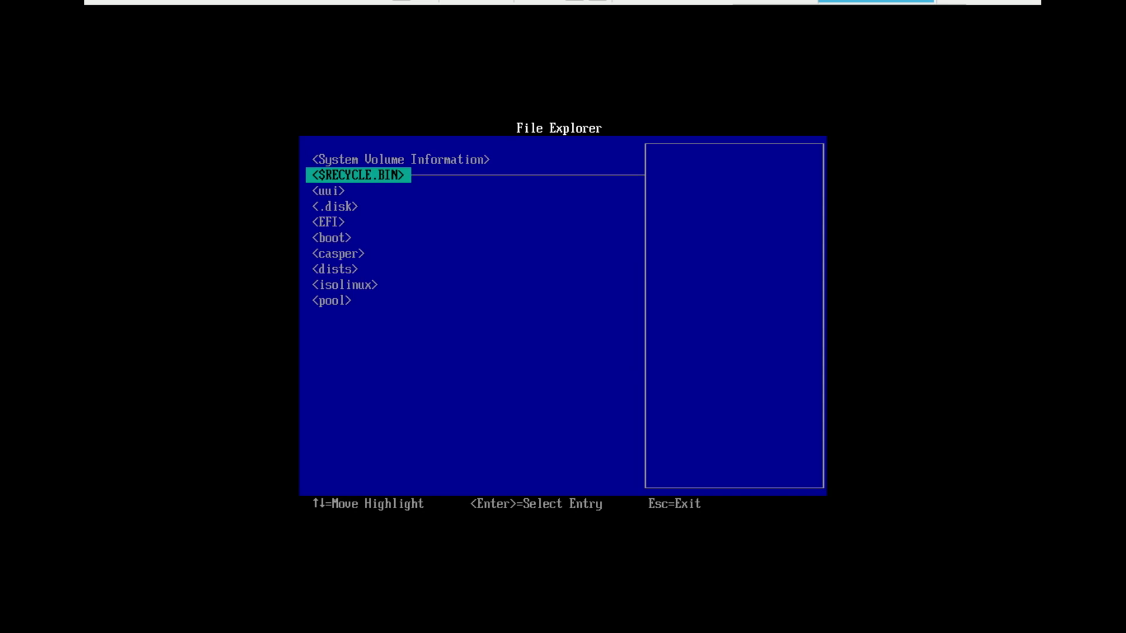
Step: Launch EFI\boot\bootx64.efi and start Linux Mint 22.1 Cinnamon 64-bit from GRUB
key("Down")
key("Down")
key("Down")
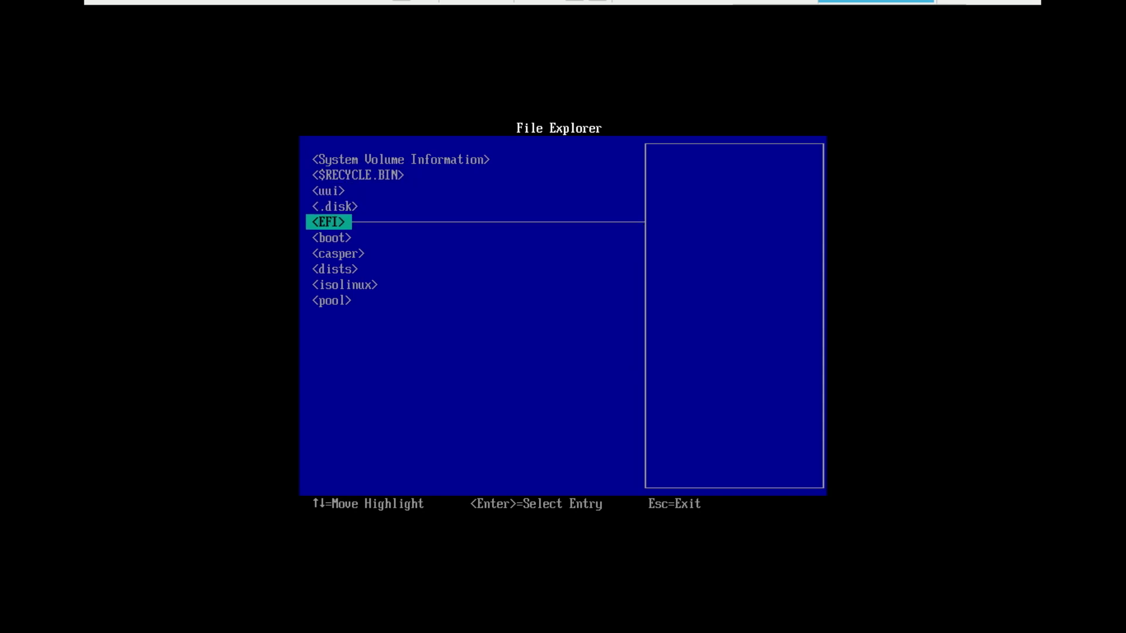
key("Return")
key("Down")
key("Down")
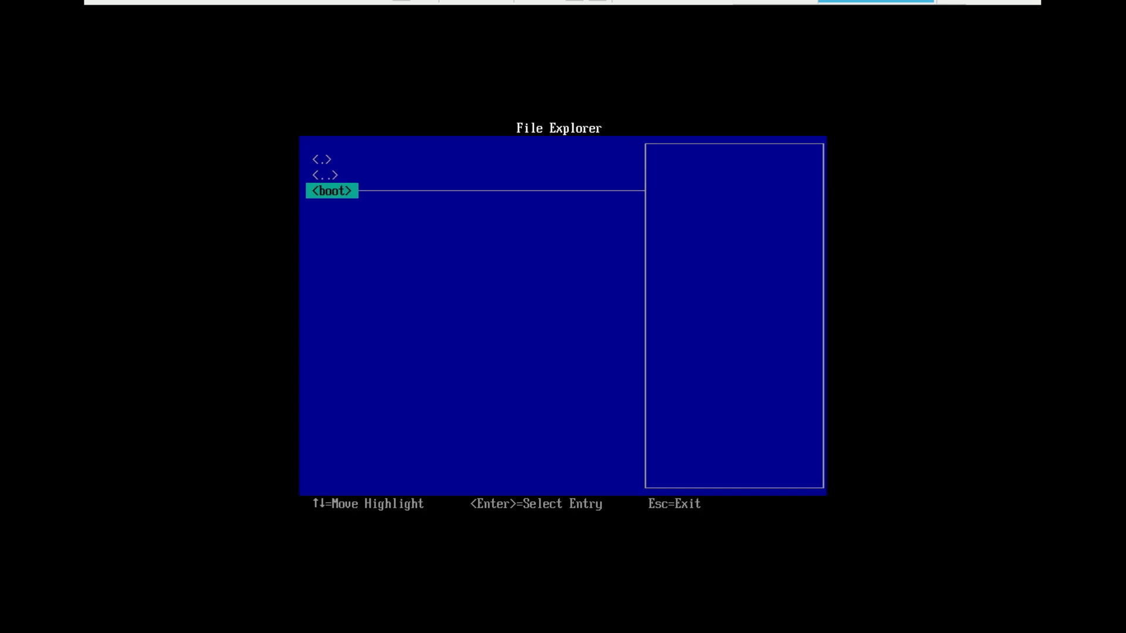
key("Return")
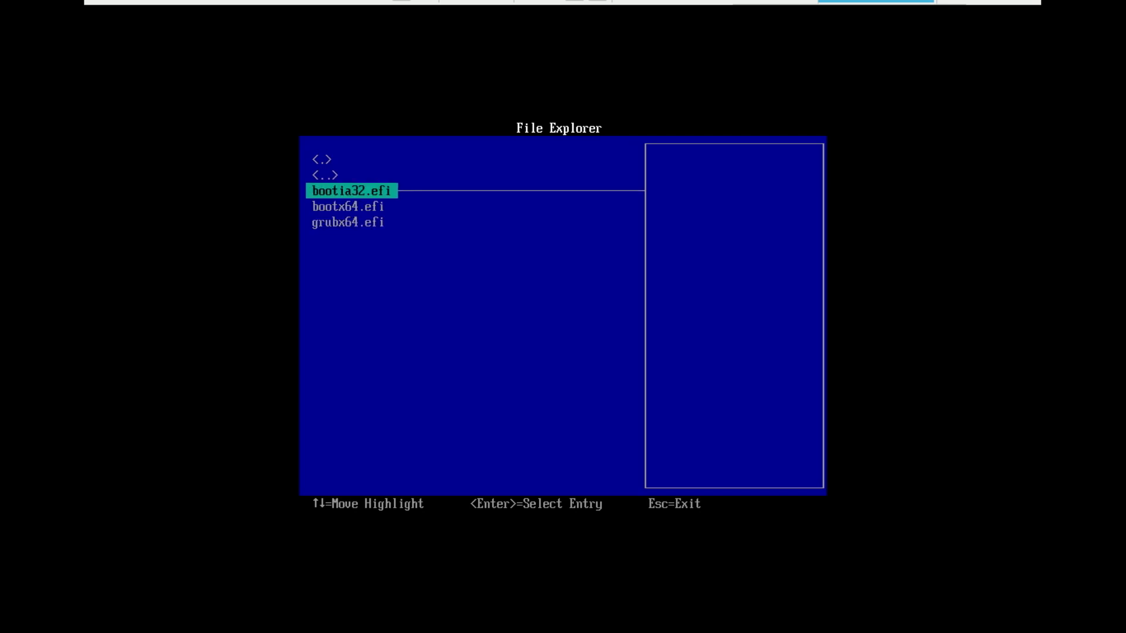
key("Down")
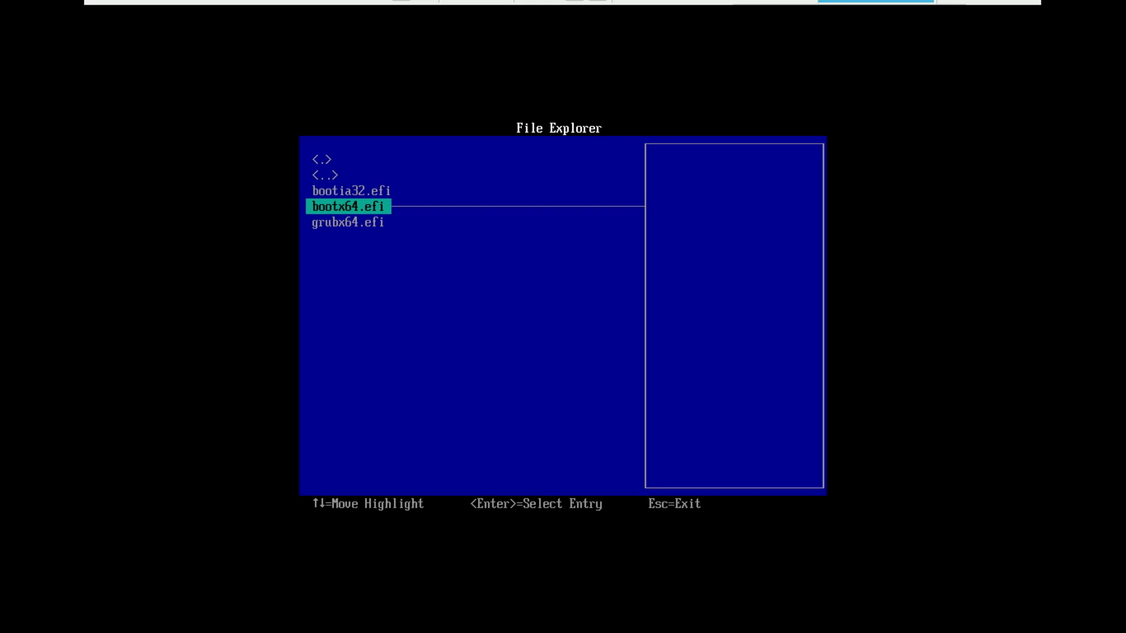
key("Return")
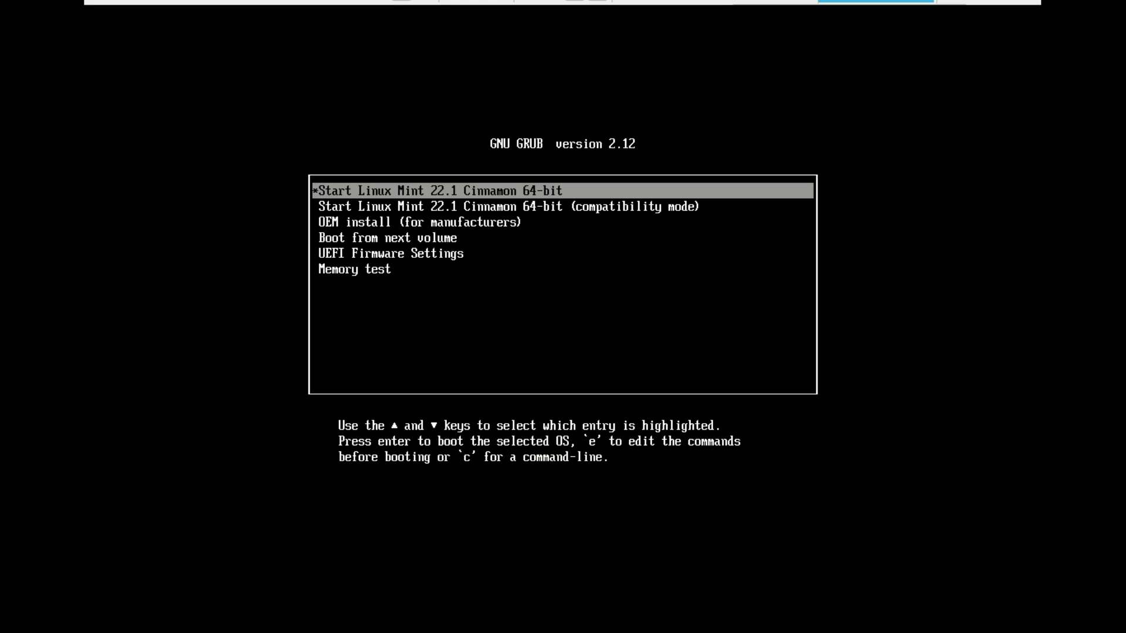
key("Return")
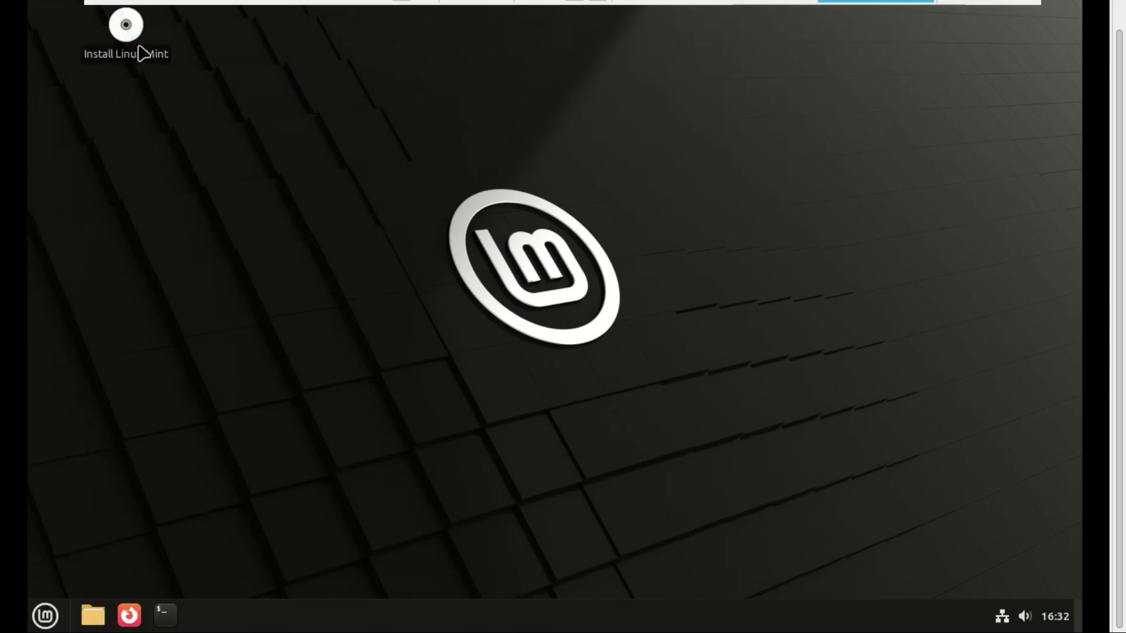
Step: Launch Install Linux Mint, keep English, and opt to install multimedia codecs
left_click(134, 50)
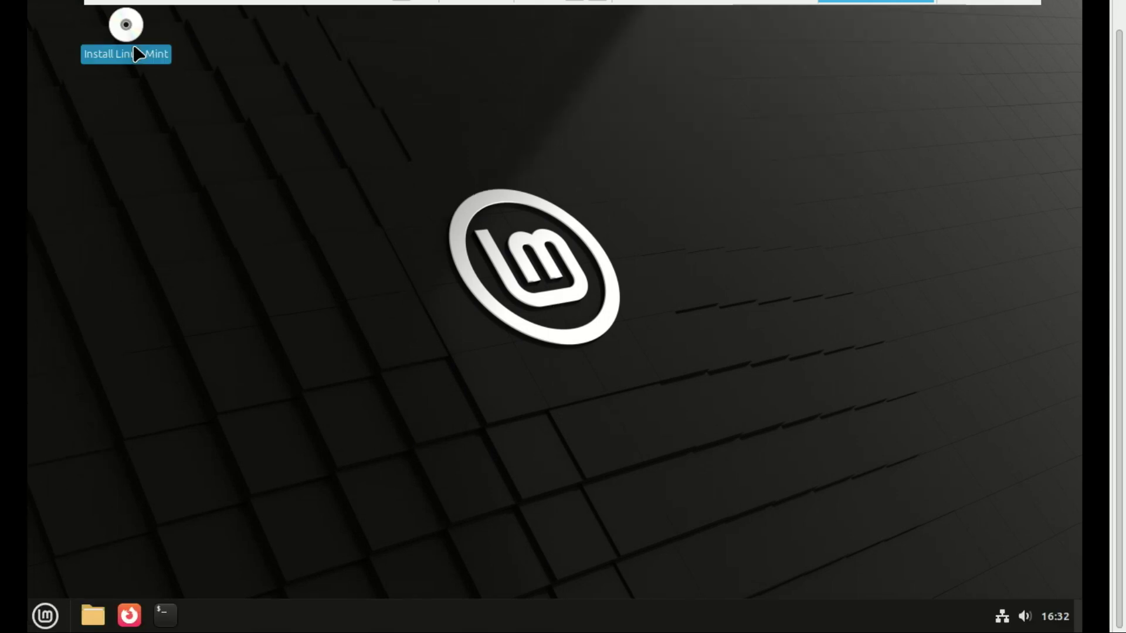
double_click(135, 53)
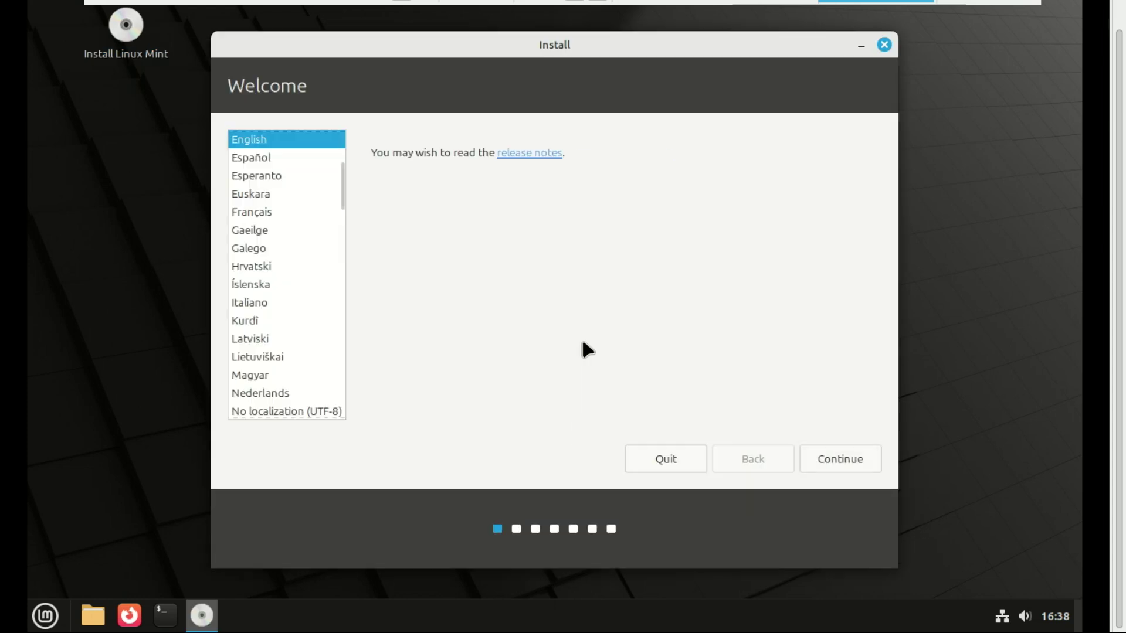
left_click(827, 454)
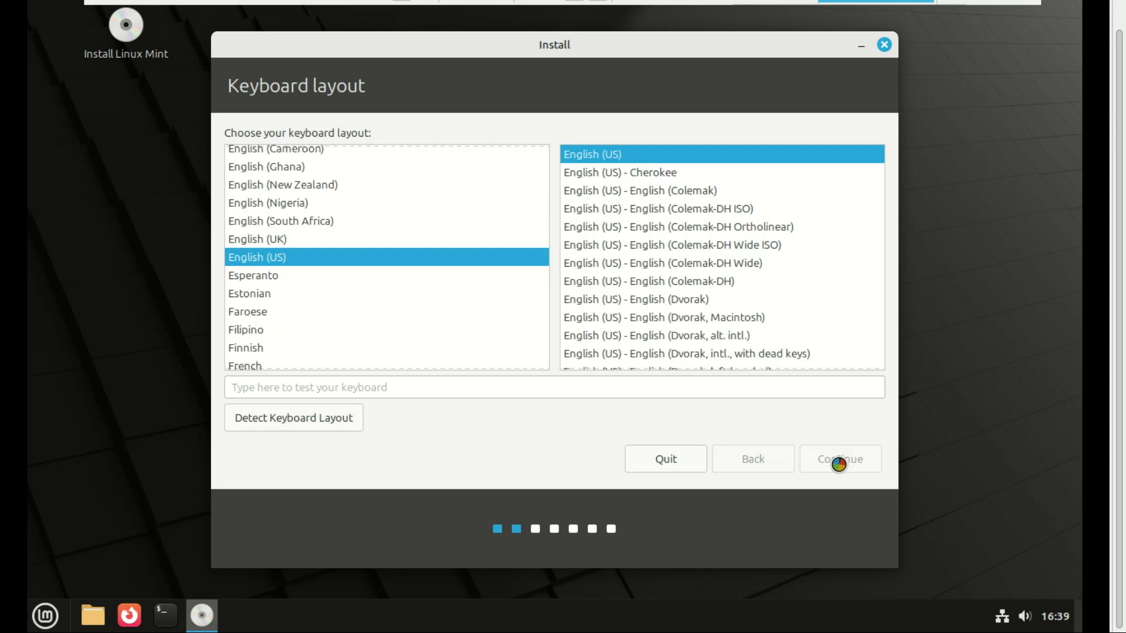
left_click(236, 138)
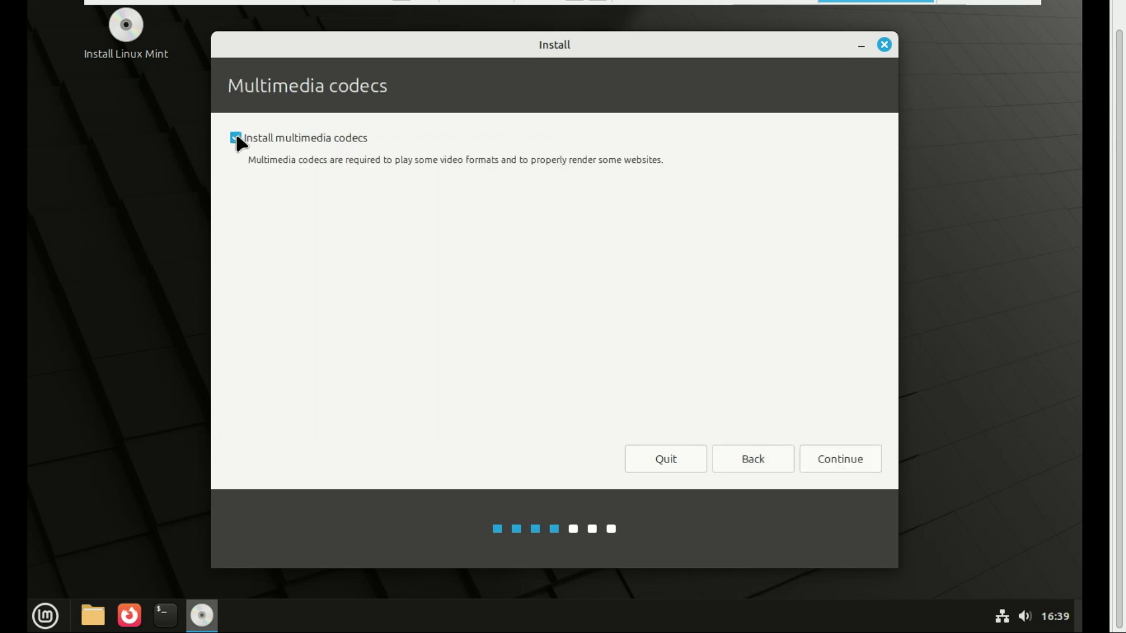
left_click(837, 454)
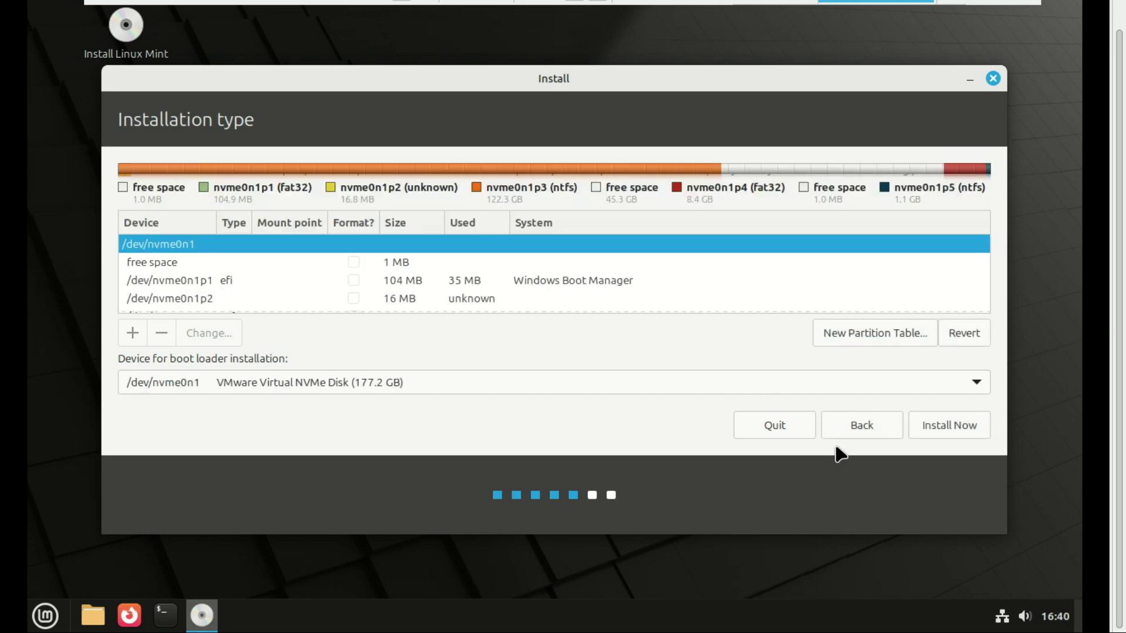
Step: Create a 45271 MB ext4 root (/) partition from the free space and choose Install Now
key("Down")
key("Down")
key("Down")
key("Down")
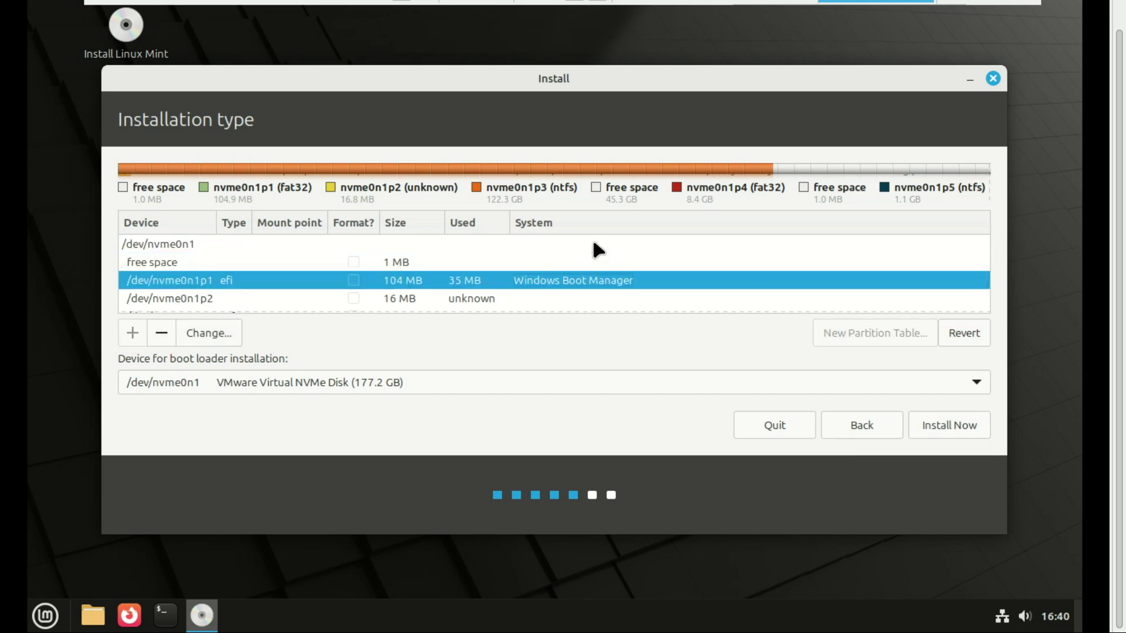
key("Down")
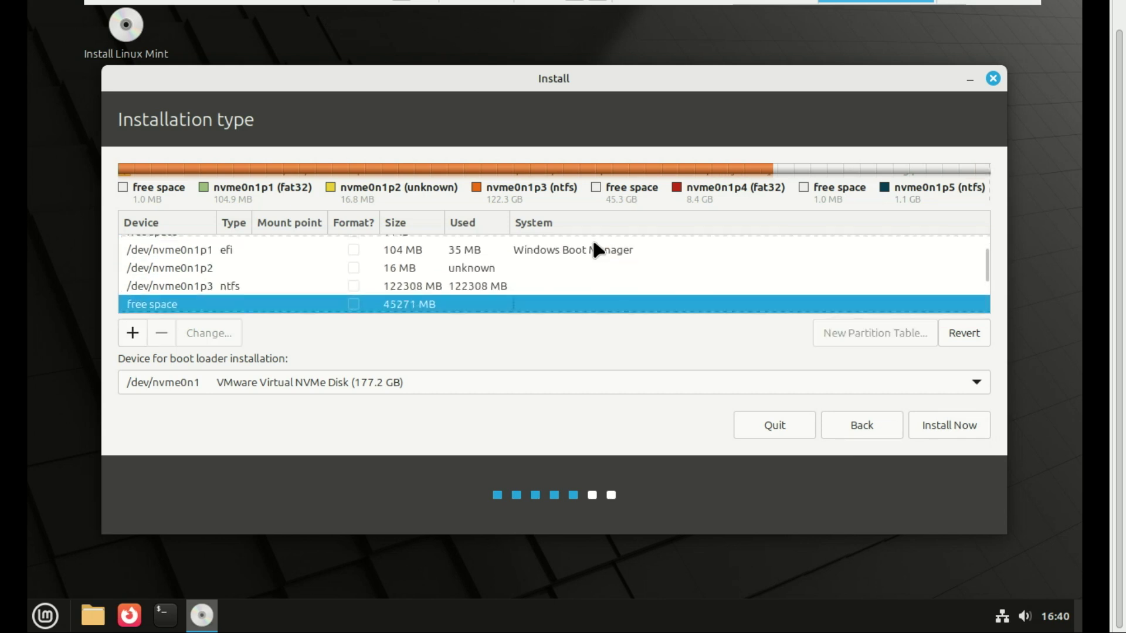
scroll(364, 268, "down", 2)
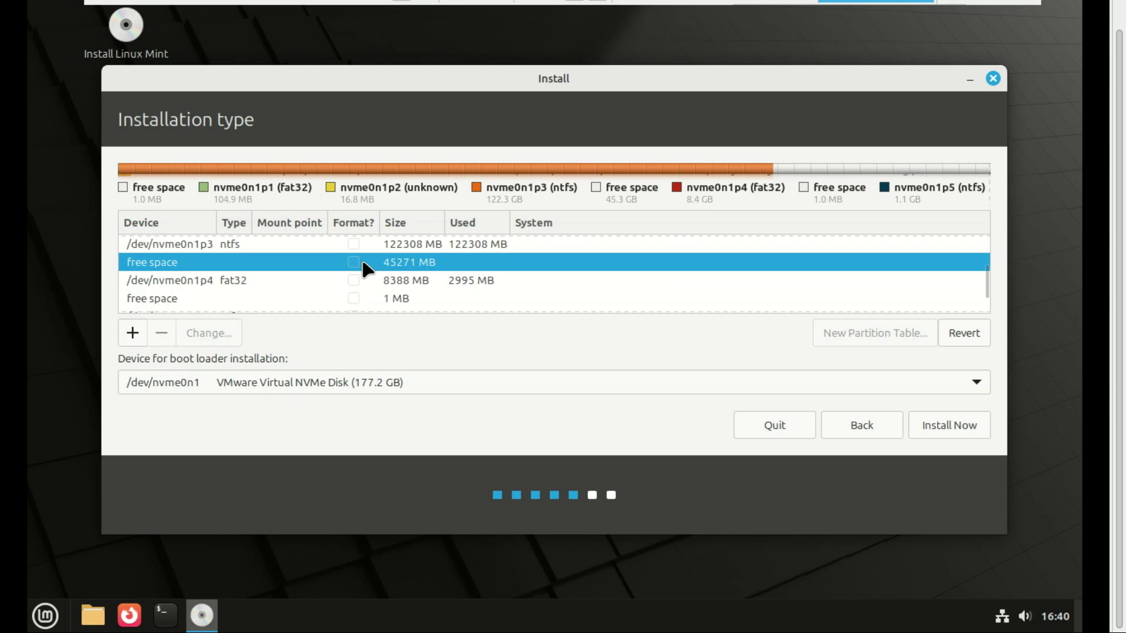
left_click(135, 332)
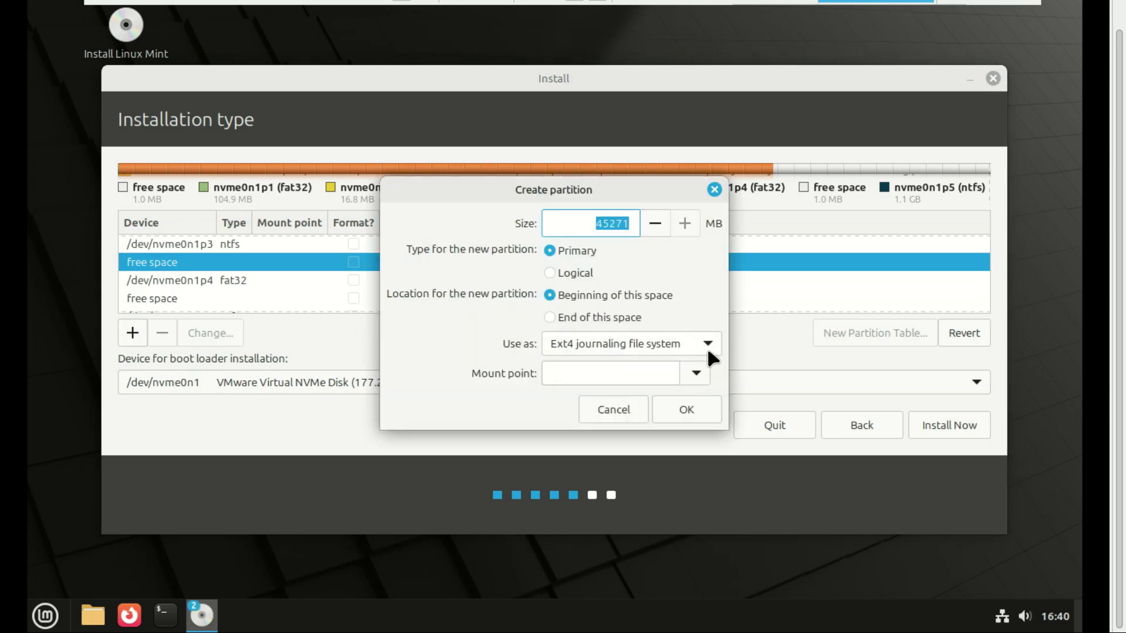
left_click(695, 375)
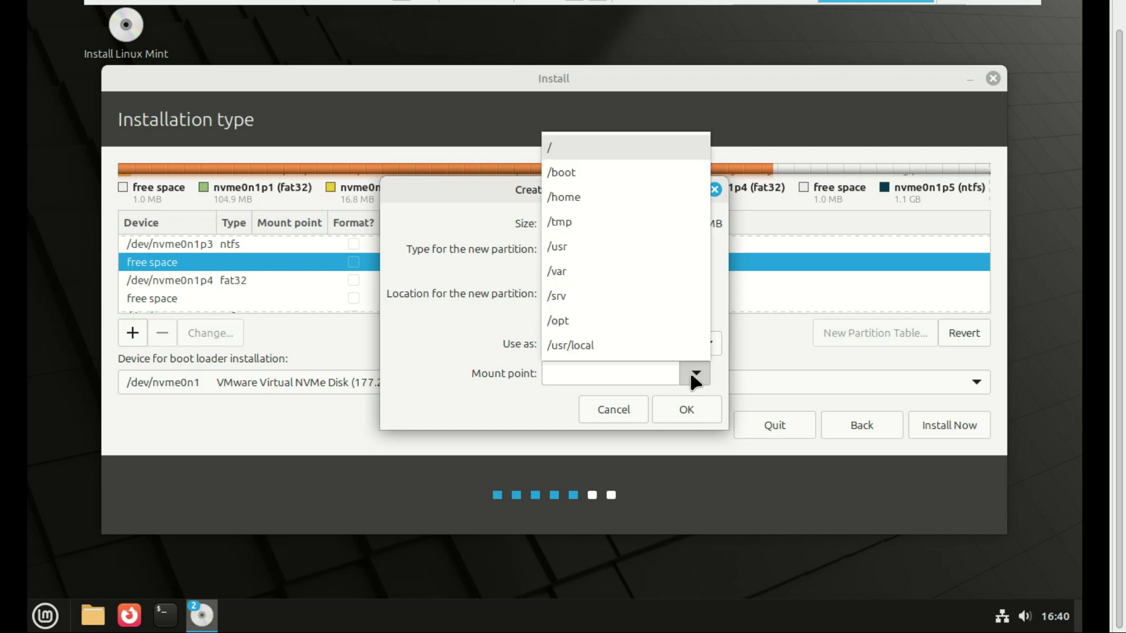
left_click(580, 152)
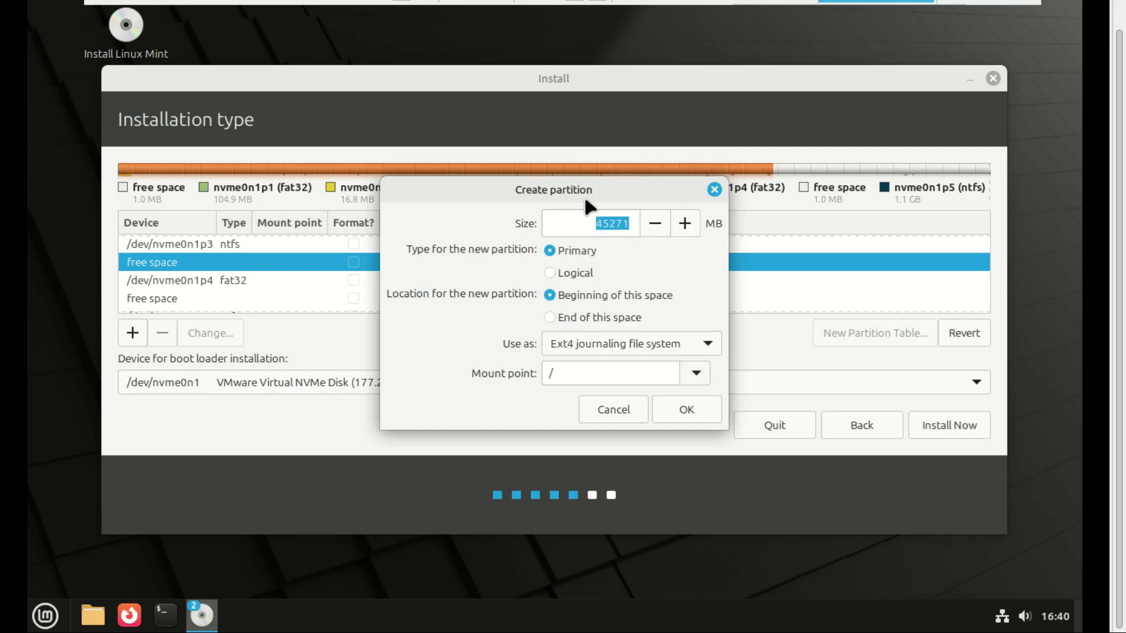
left_click(697, 410)
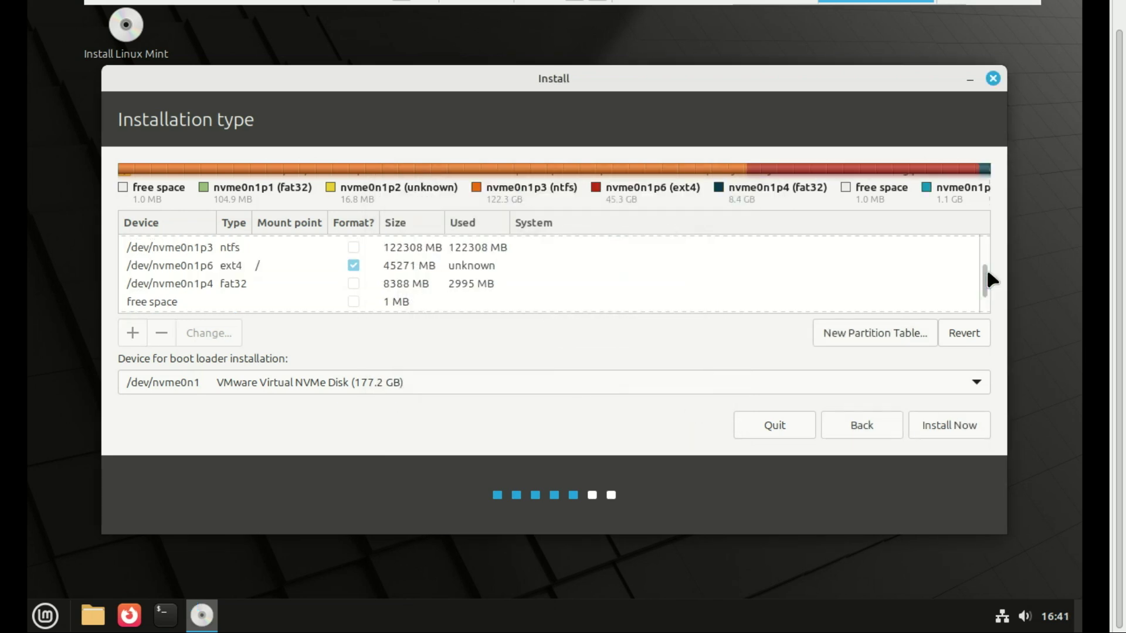
left_click(373, 265)
left_click(950, 426)
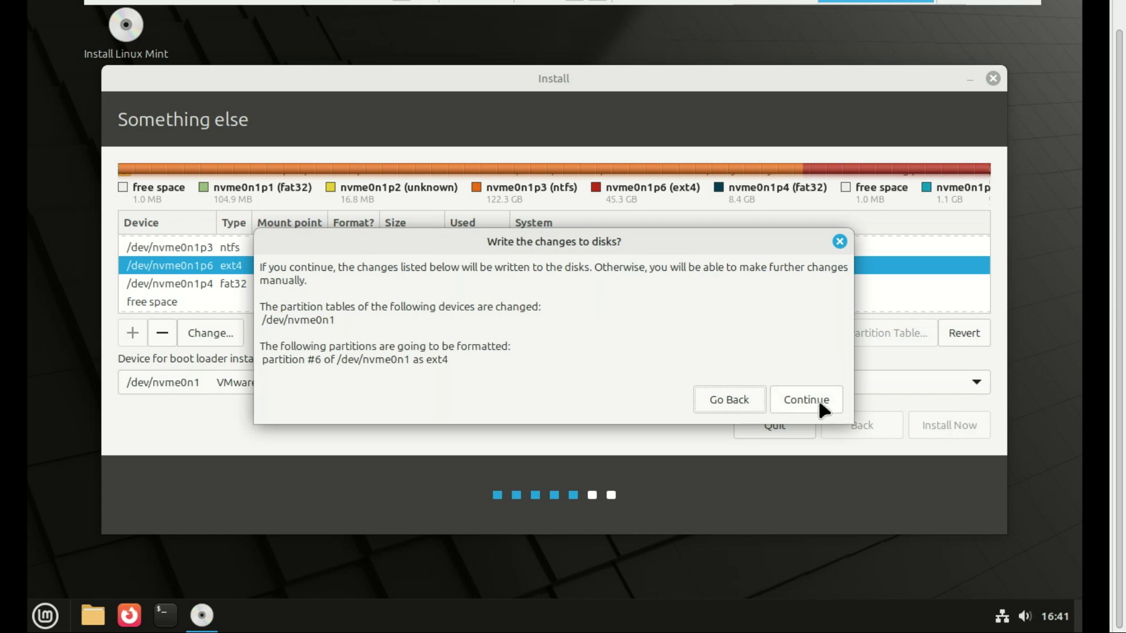
Step: Confirm the disk changes, keep Johannesburg as location, and submit the user account details
left_click(815, 398)
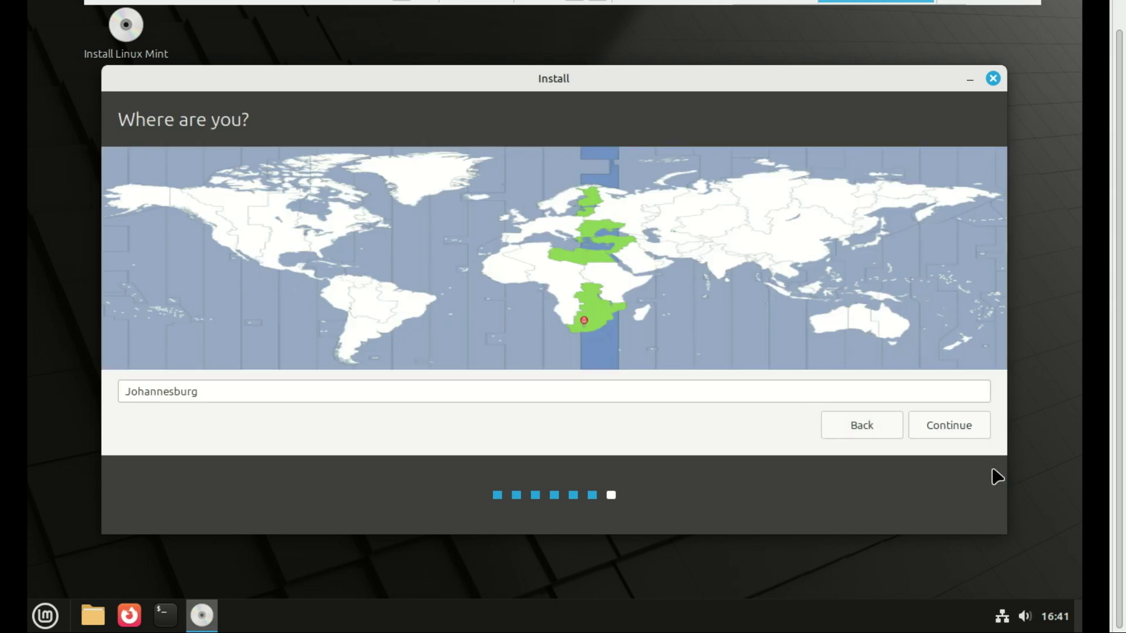
left_click(946, 426)
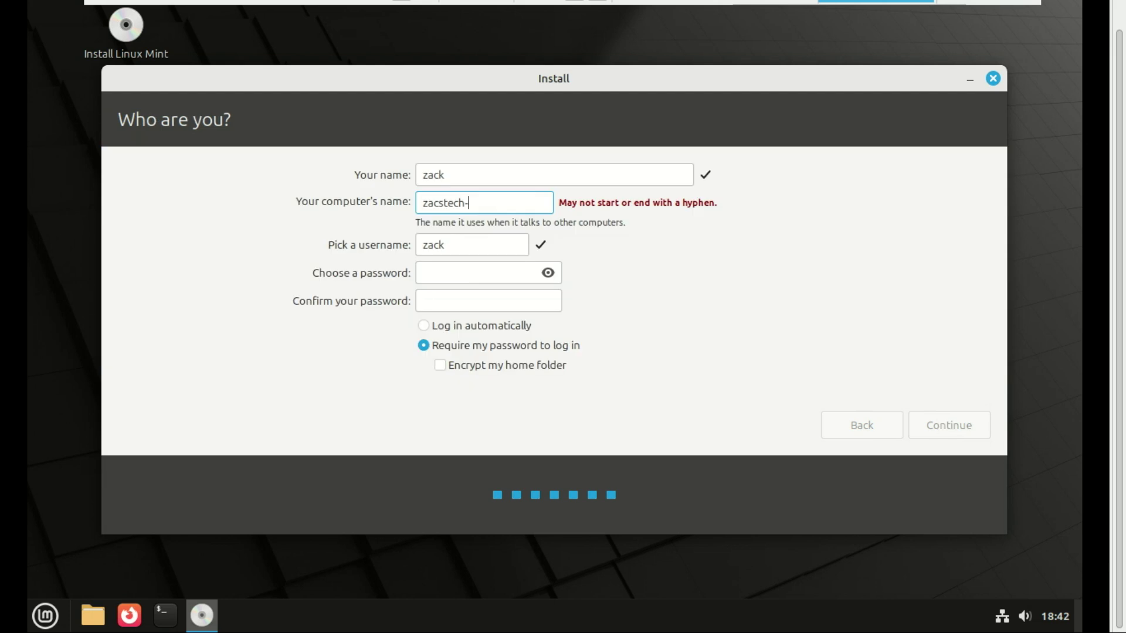
type("01")
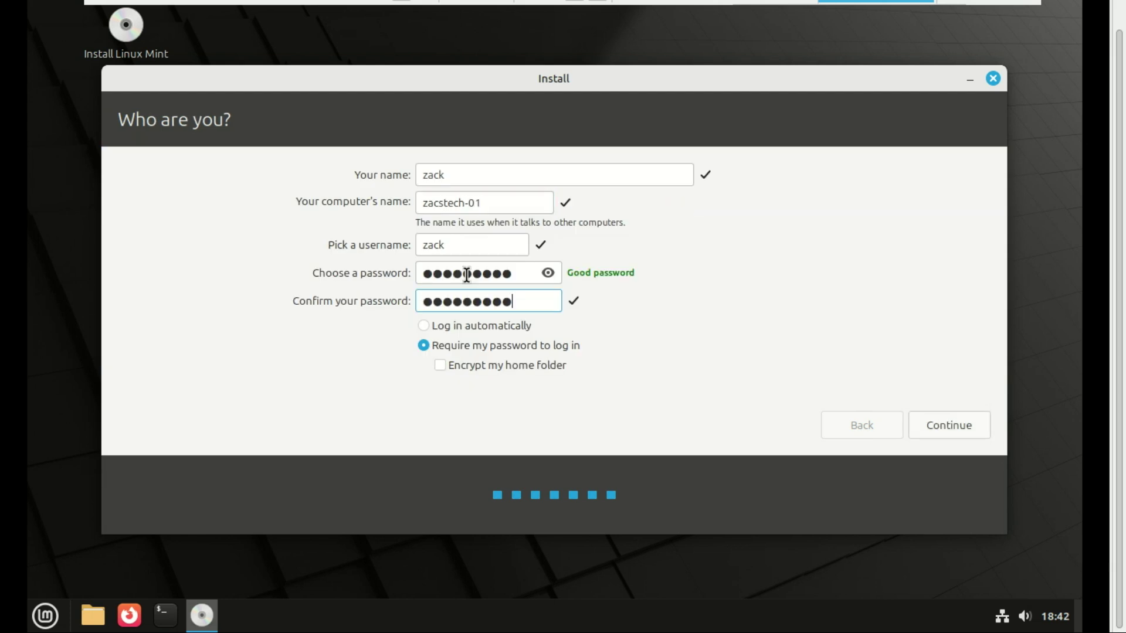
left_click(938, 420)
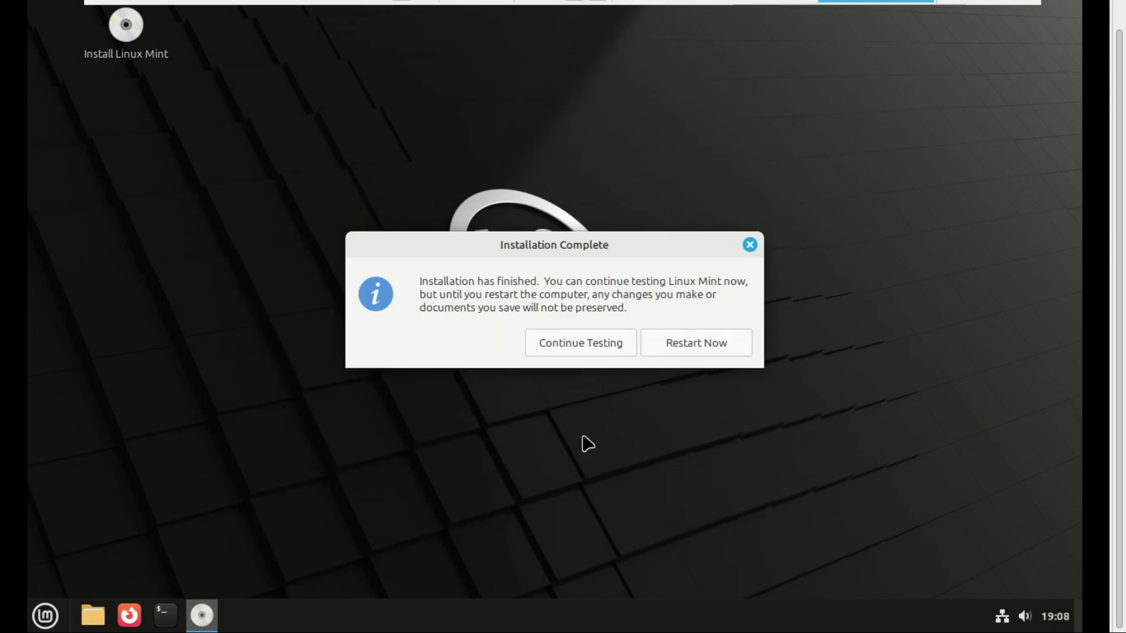
Step: Restart after installation and boot the Linux Mint 22.1 Cinnamon entry from GRUB
left_click(694, 341)
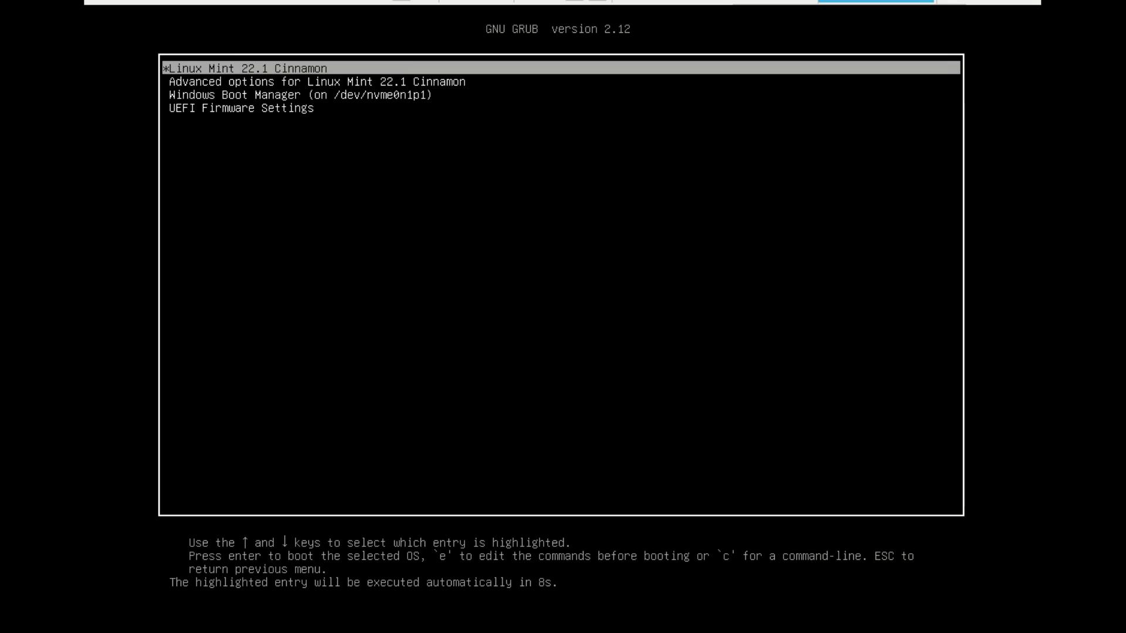
key("Down")
key("Down")
key("Down")
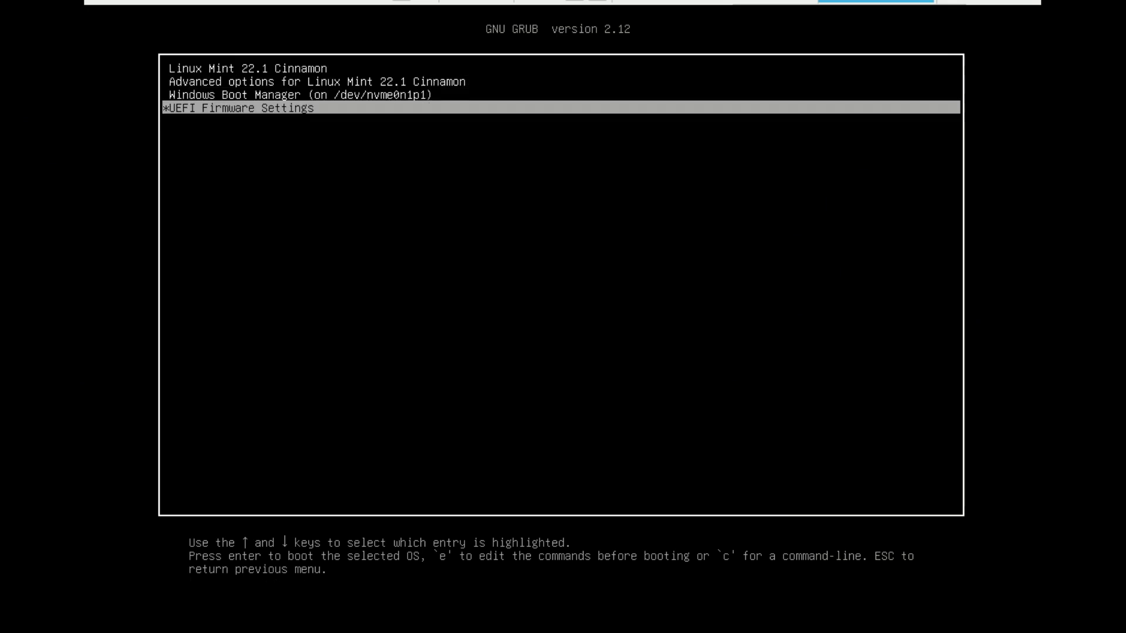
key("Up")
key("Up")
key("Up")
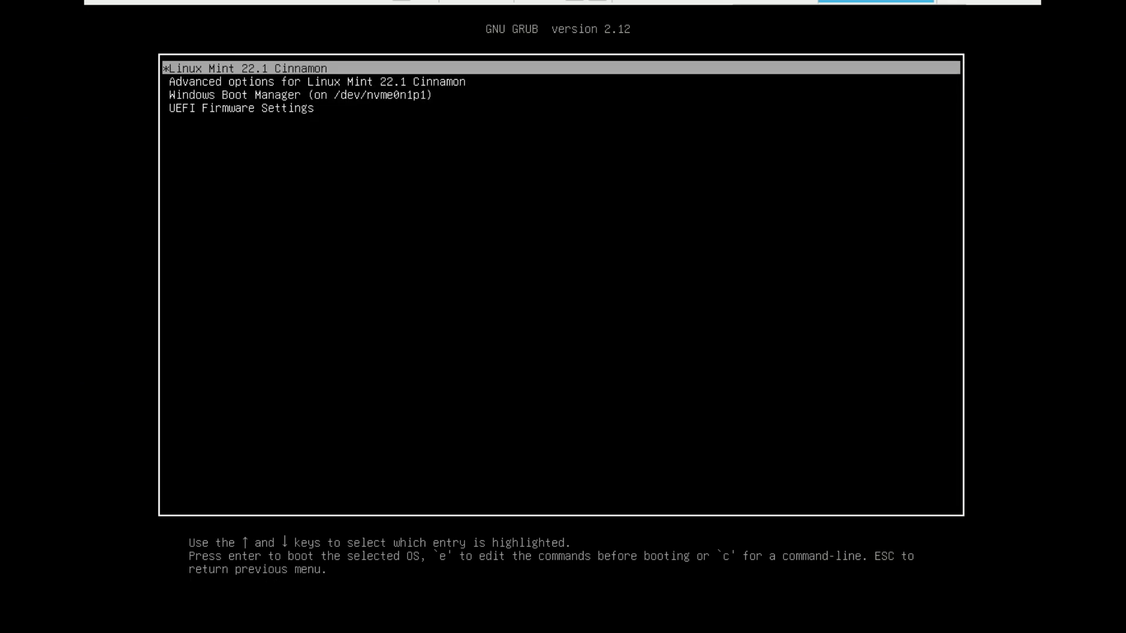
key("Return")
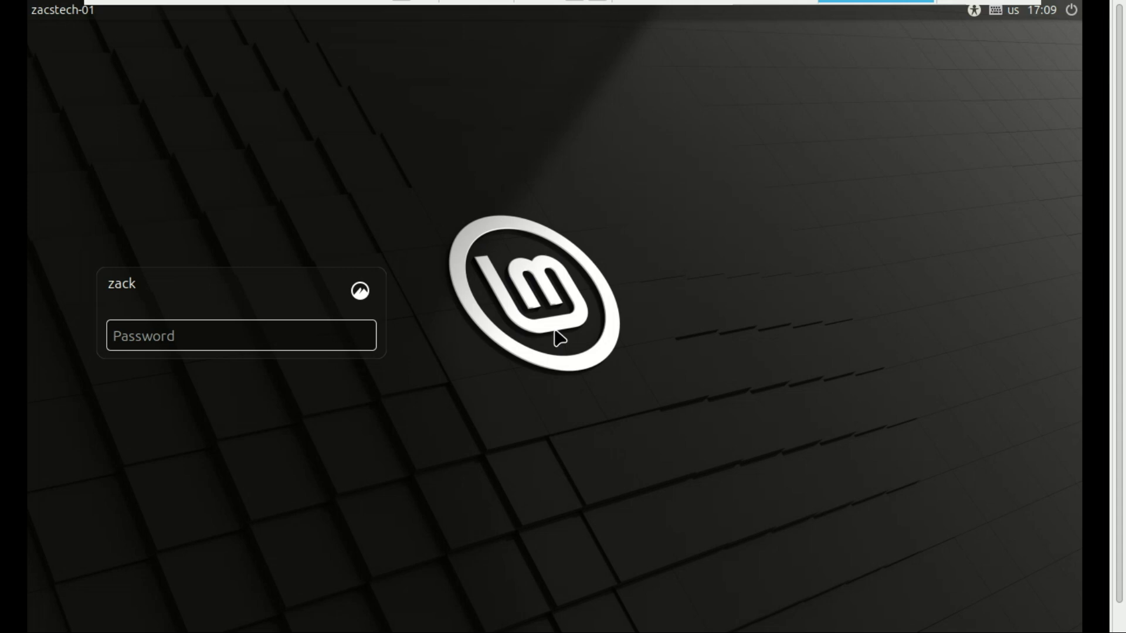
Step: Log in with the account password, continue to First Steps, and open the Mint menu's Shut Down options
key("ctrl+v")
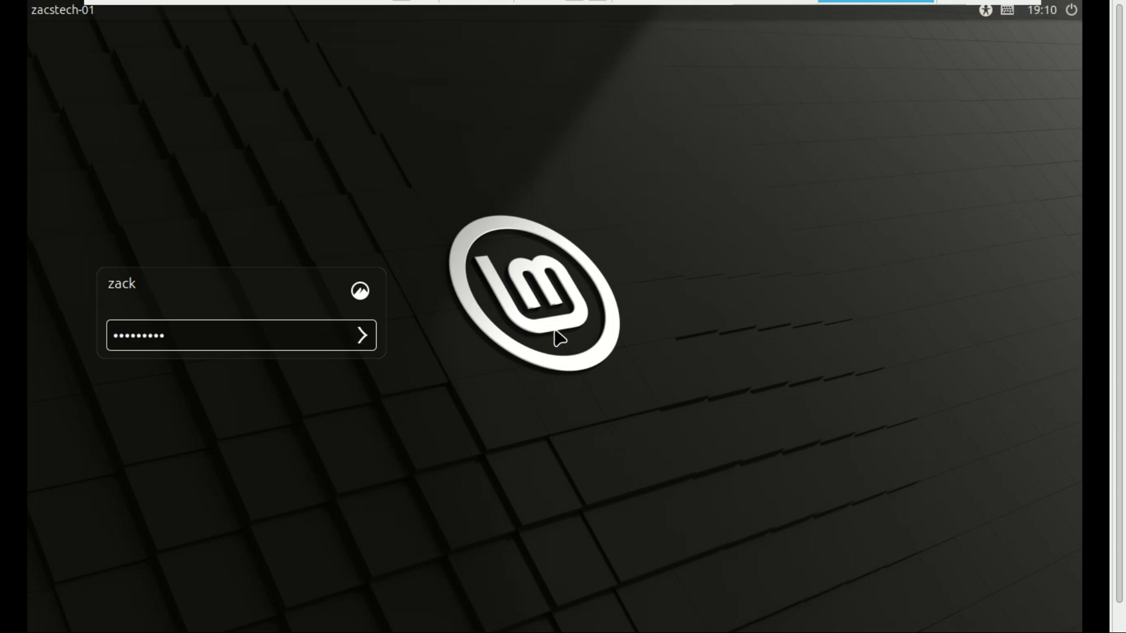
key("Return")
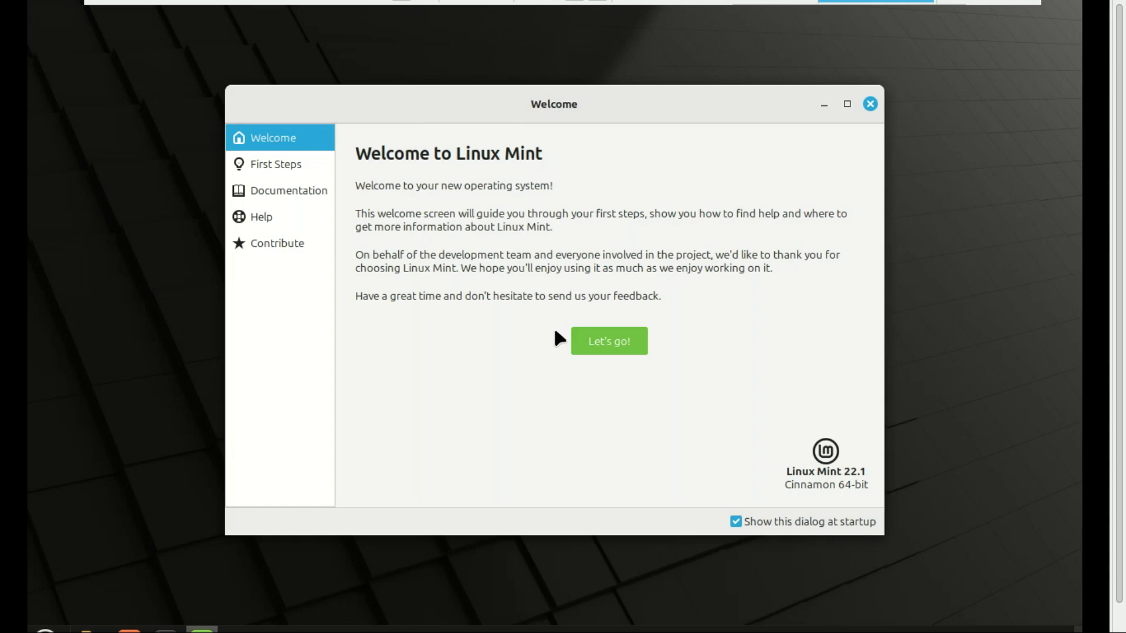
left_click(583, 341)
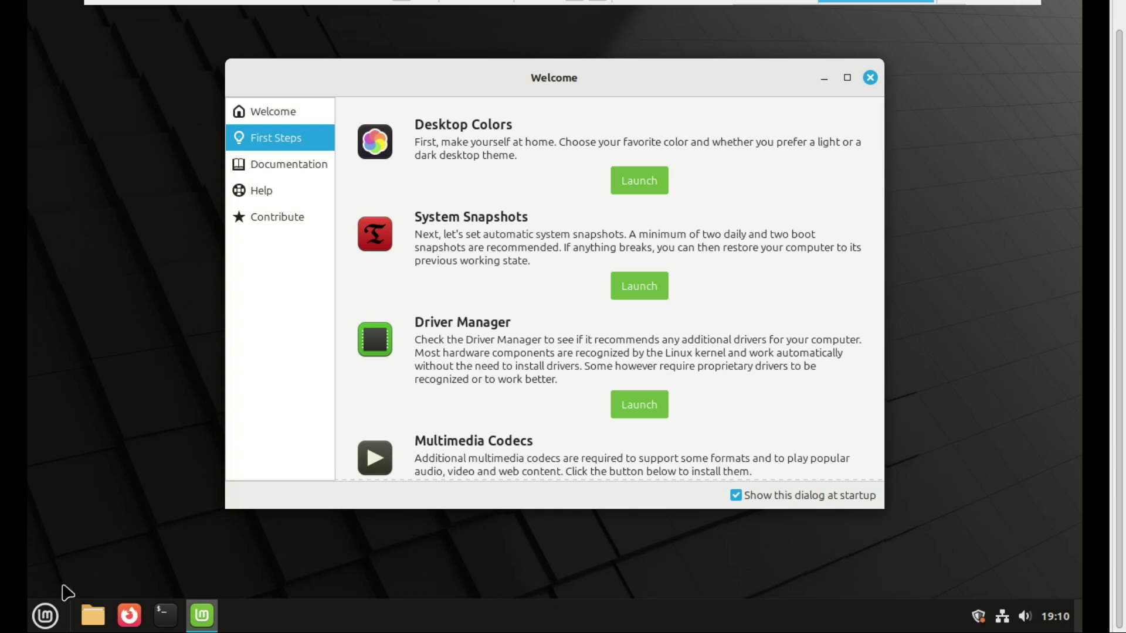
left_click(47, 616)
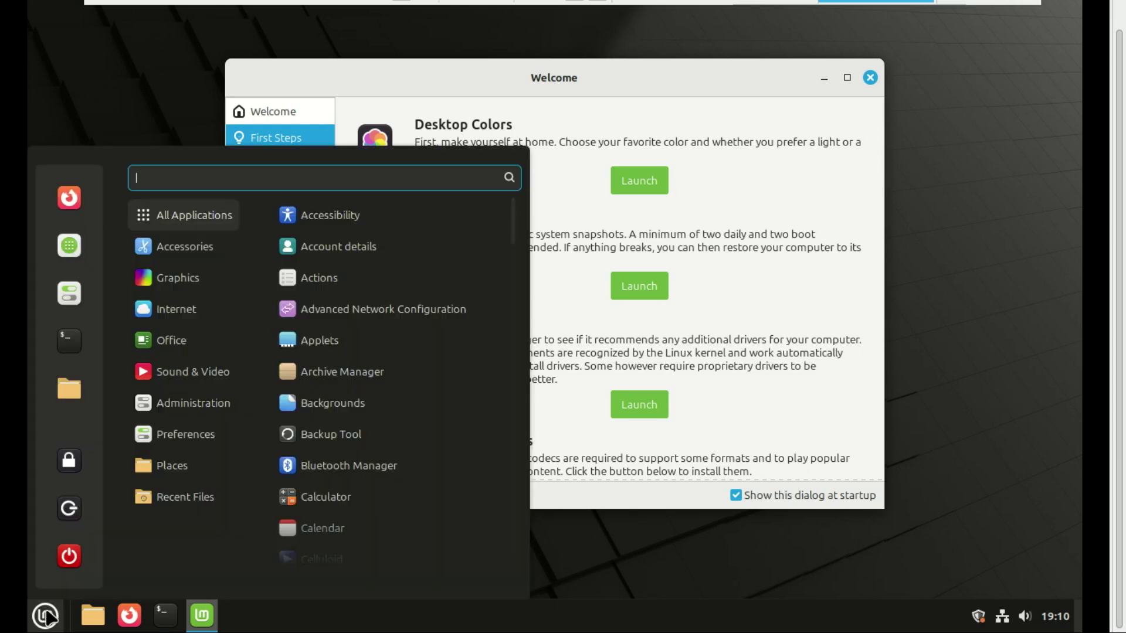
left_click(73, 566)
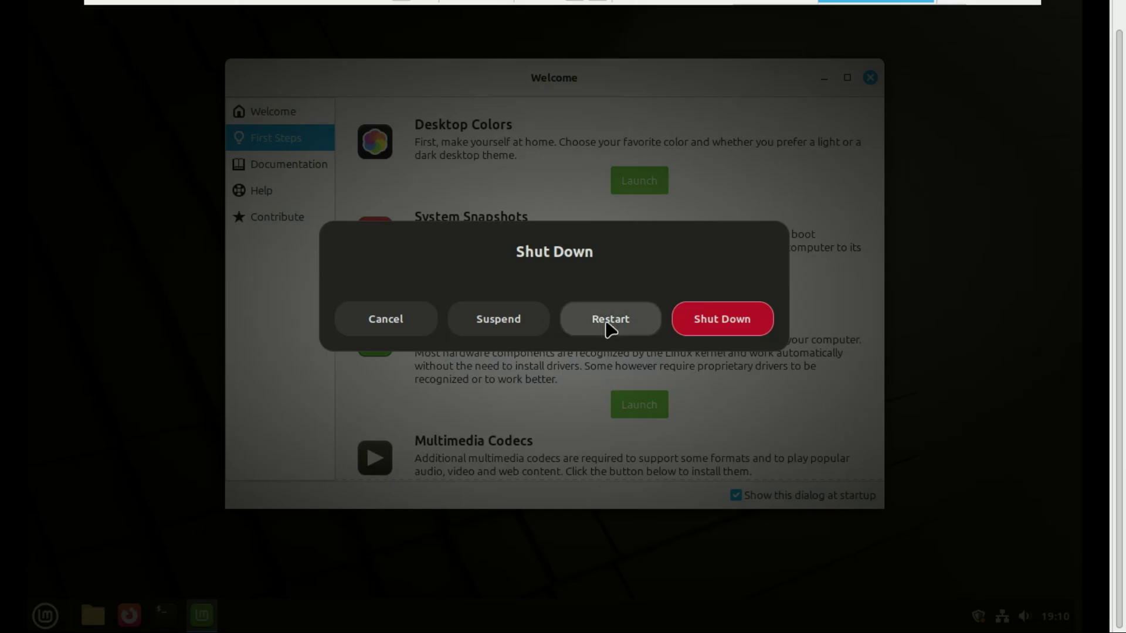
Step: Restart from the Shut Down dialog and boot Windows Boot Manager from GRUB
left_click(610, 322)
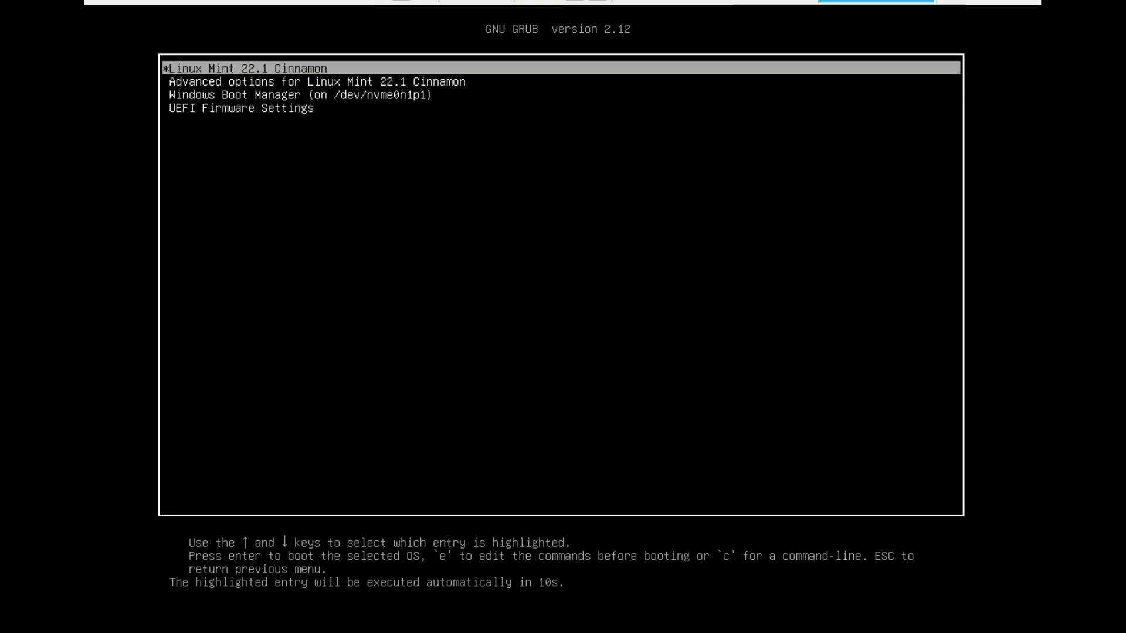
key("Down")
key("Down")
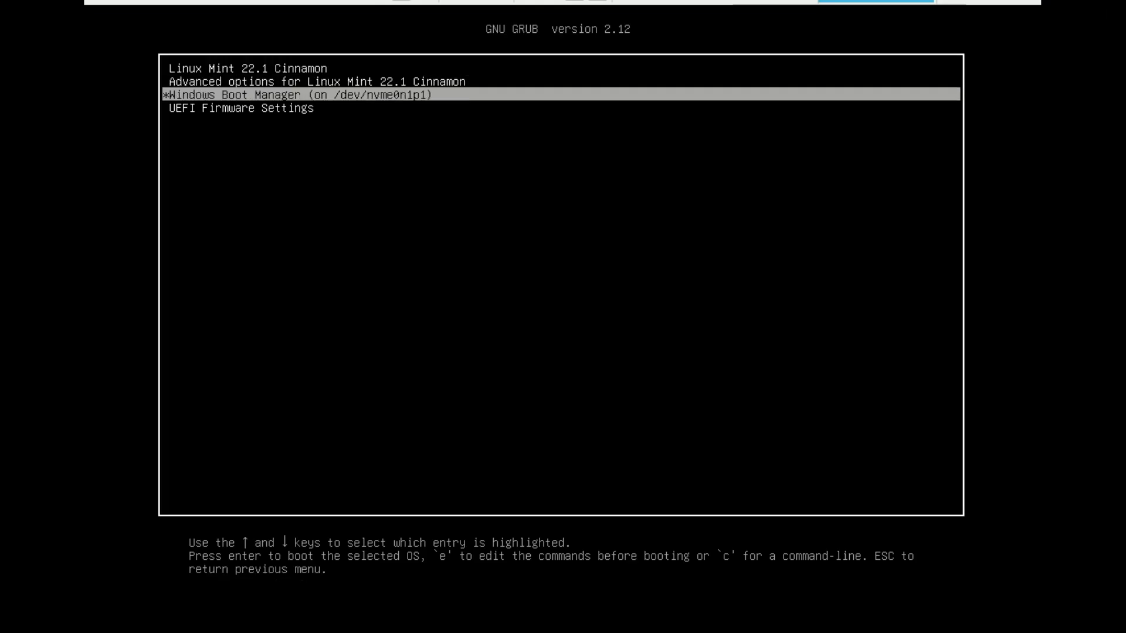
key("Return")
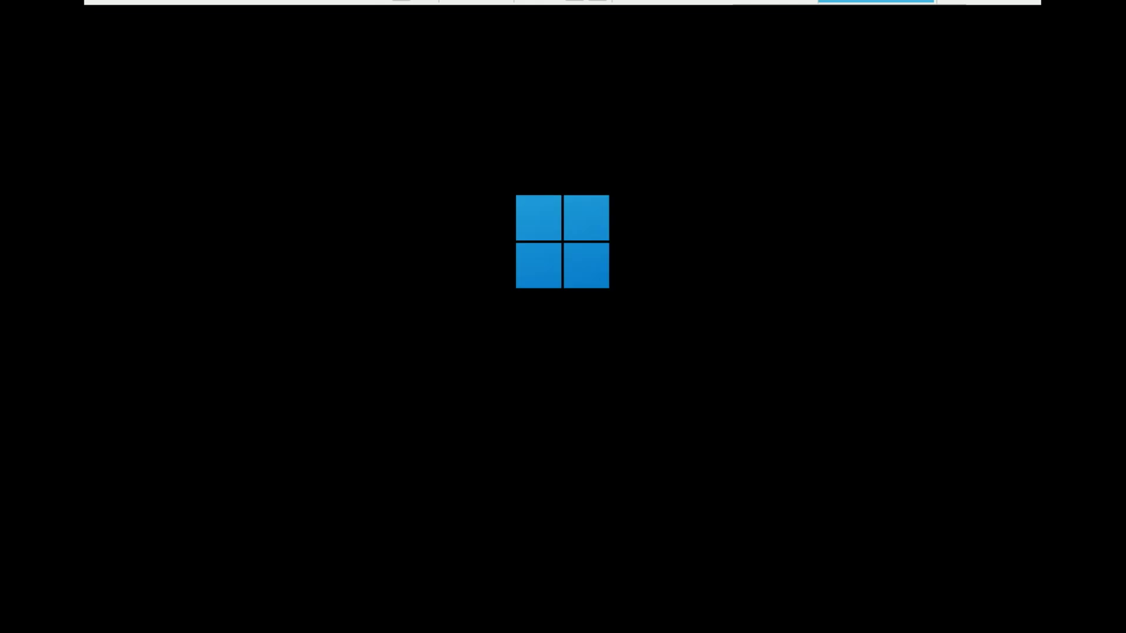